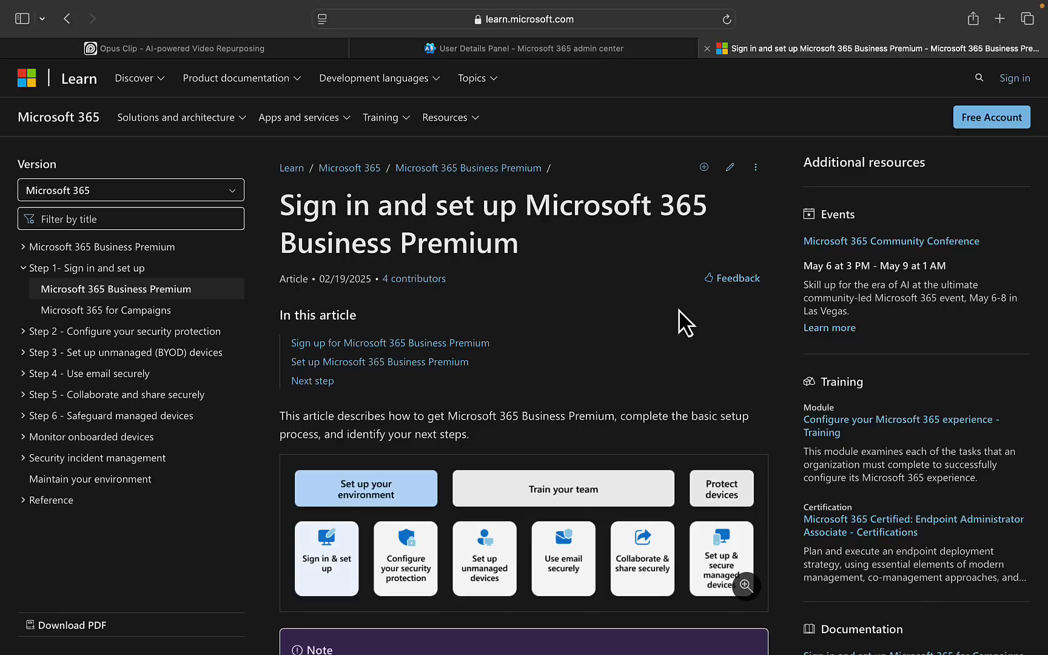
Open the overview article under Step 2 - Configure your security protection and read through to its list of security tasks
left_click(24, 332)
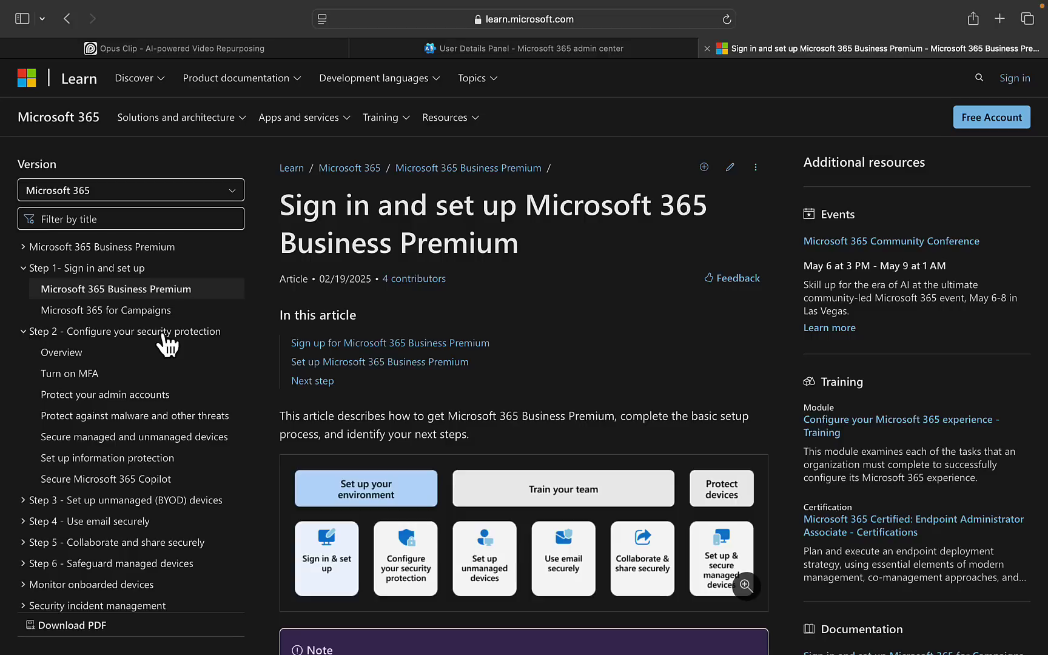
left_click(68, 357)
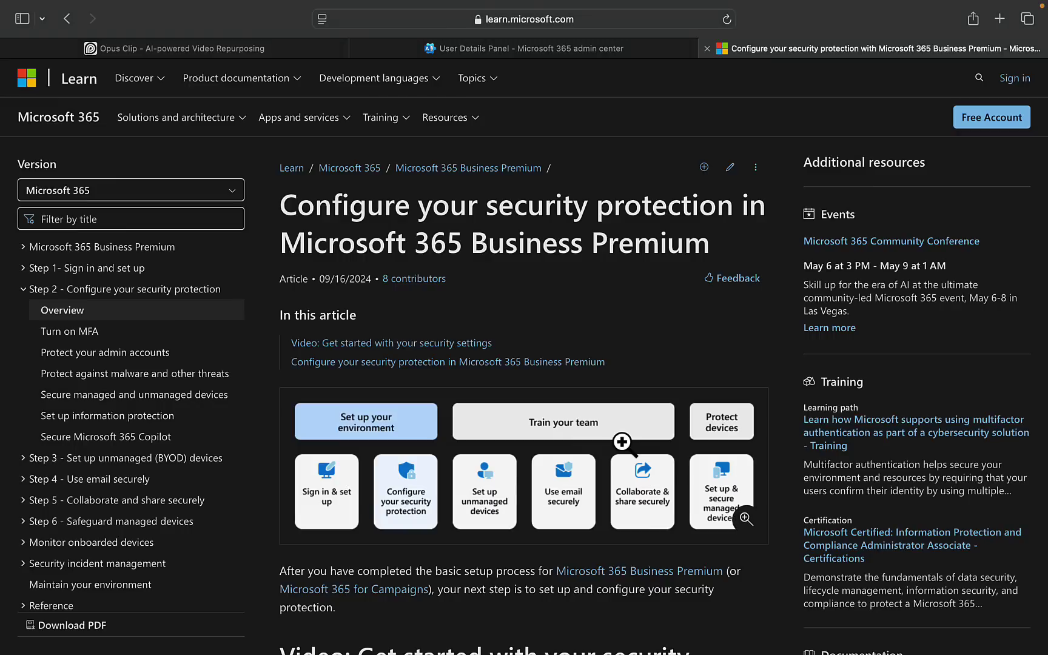
scroll(568, 534, "down", 5)
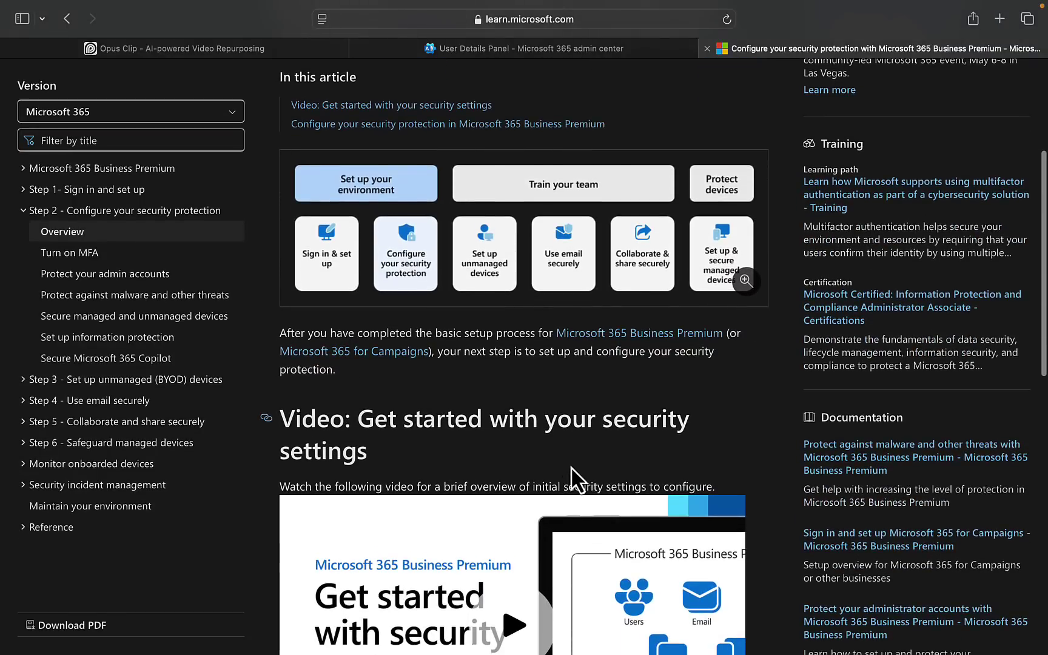
scroll(571, 466, "down", 3)
scroll(574, 479, "down", 3)
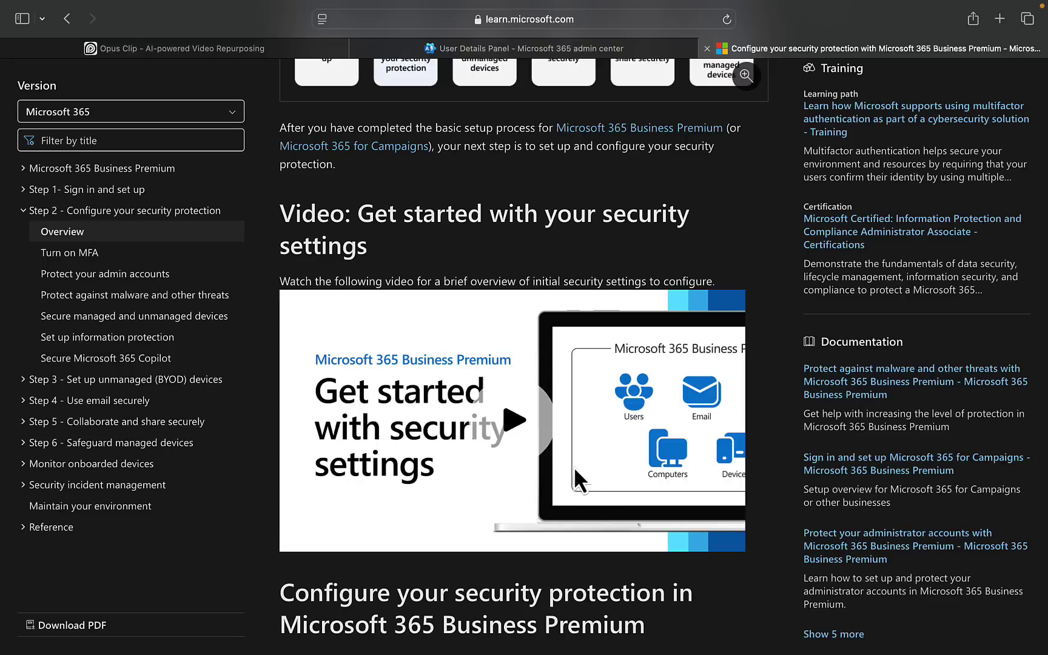
scroll(477, 497, "down", 4)
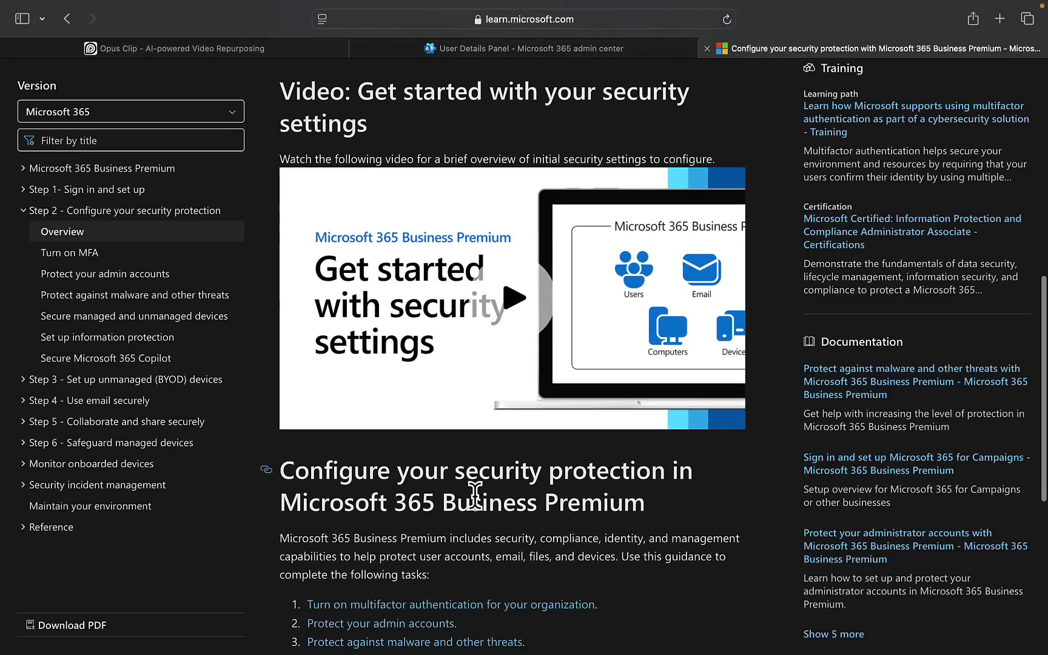
scroll(475, 494, "down", 2)
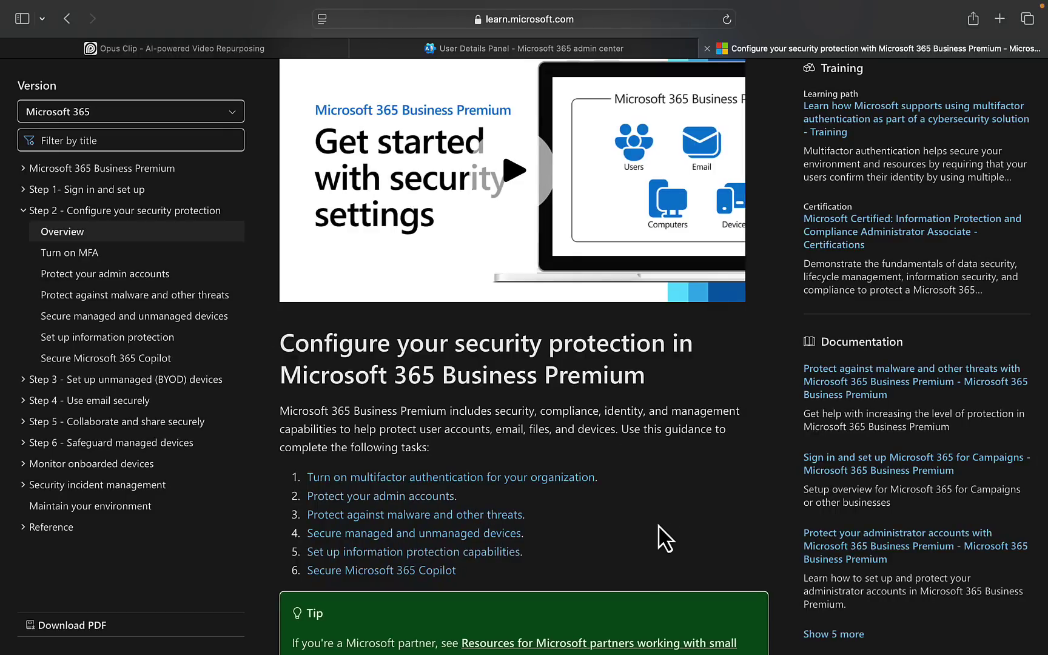
scroll(677, 519, "down", 2)
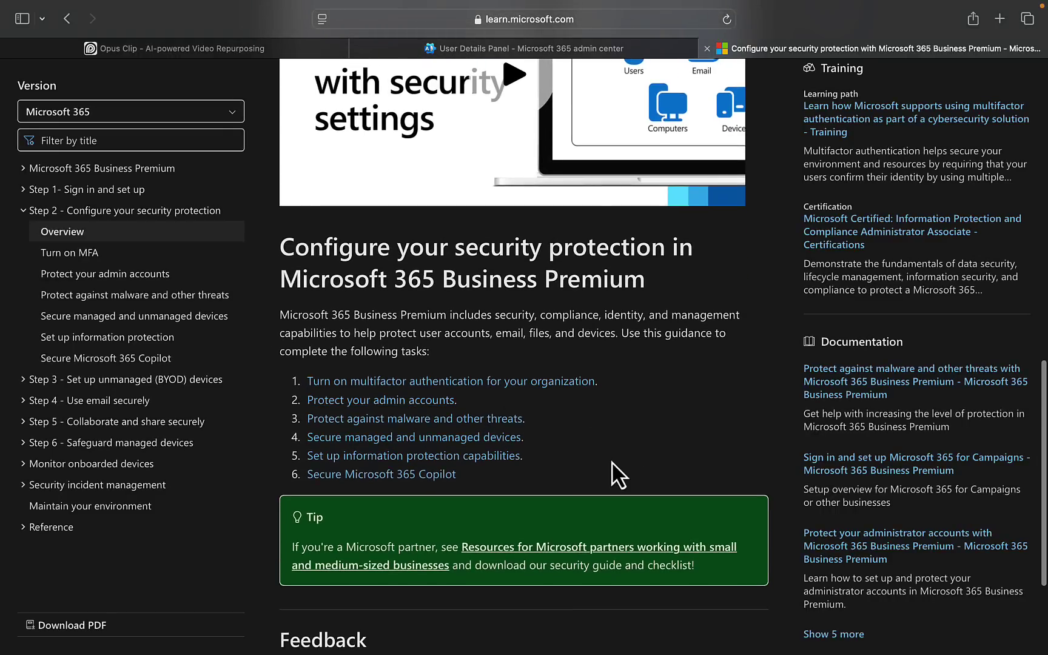
scroll(614, 470, "down", 2)
scroll(611, 461, "down", 1)
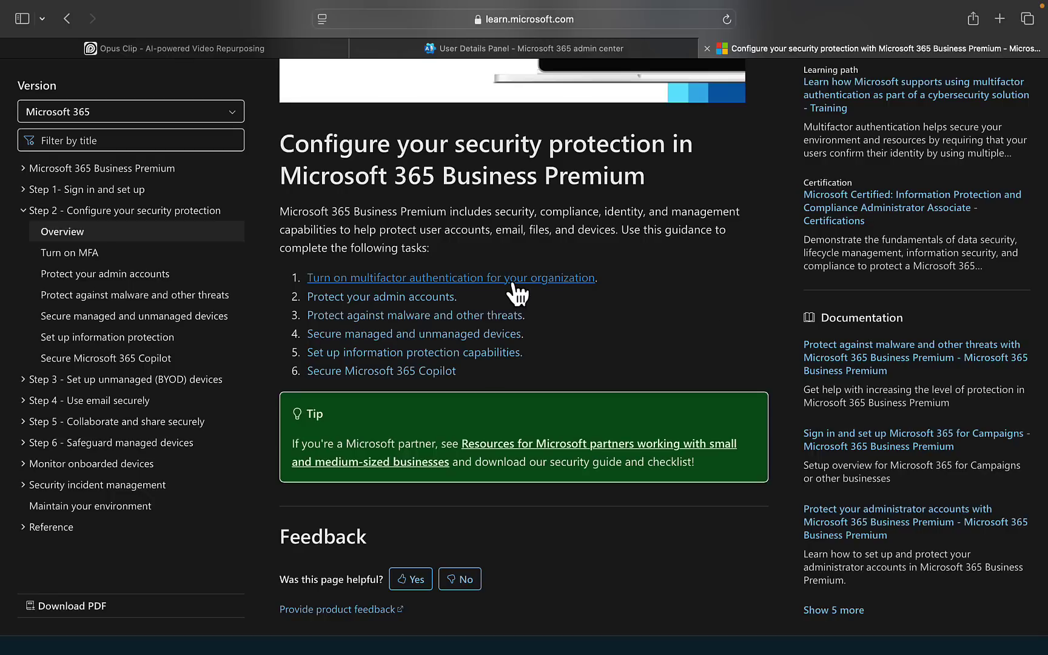
Open the guide on turning on multifactor authentication in a new tab and read its introduction and Security defaults section
right_click(551, 280)
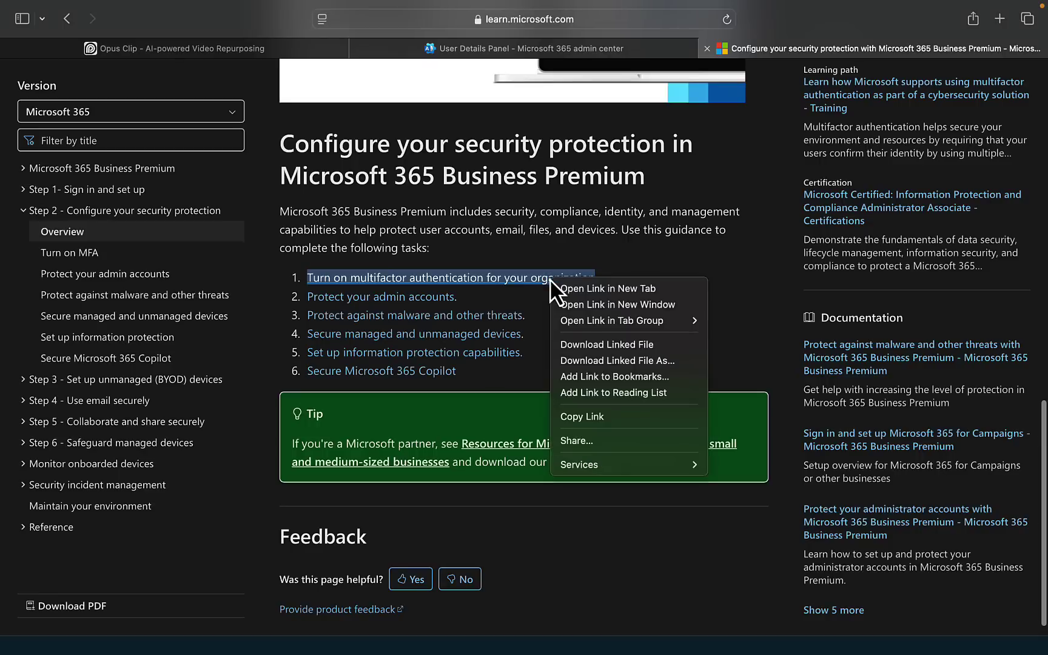
left_click(590, 288)
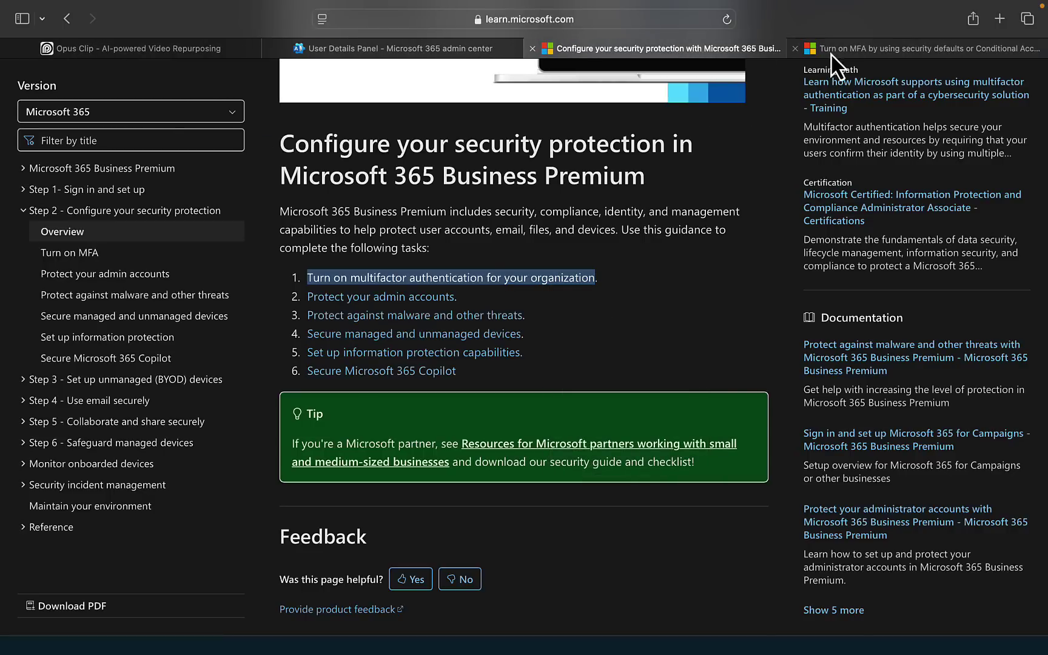
left_click(855, 53)
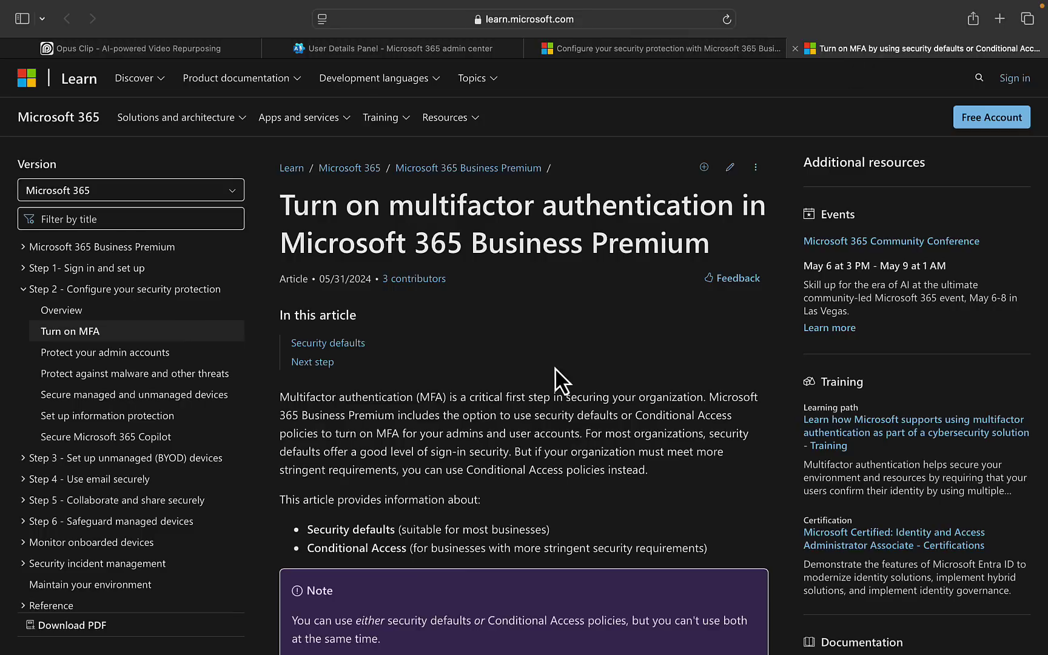
scroll(571, 416, "down", 3)
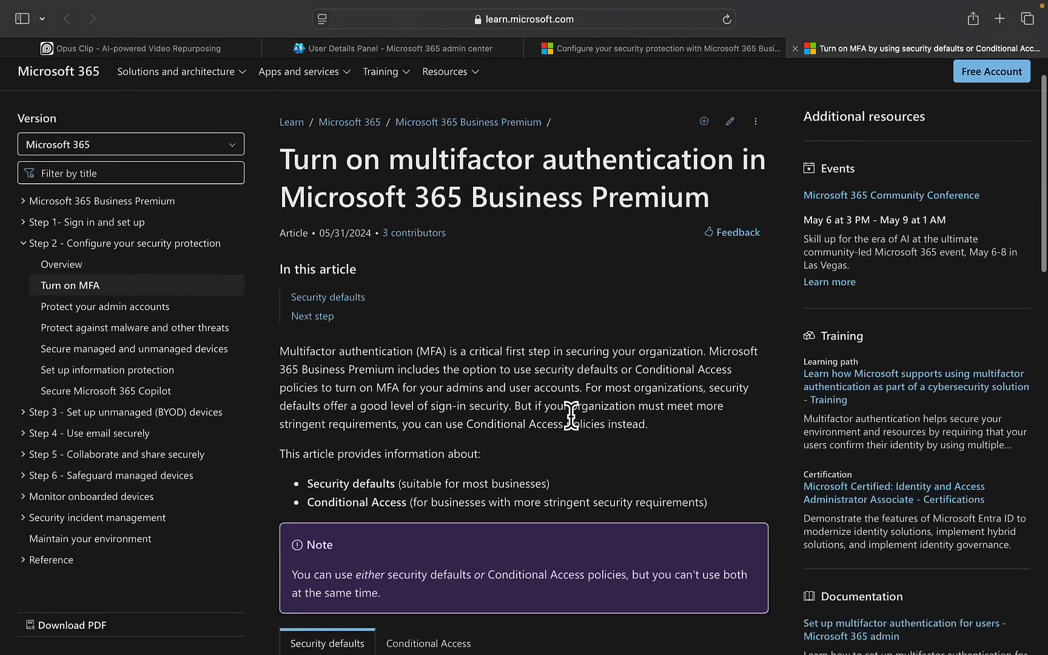
scroll(571, 417, "down", 6)
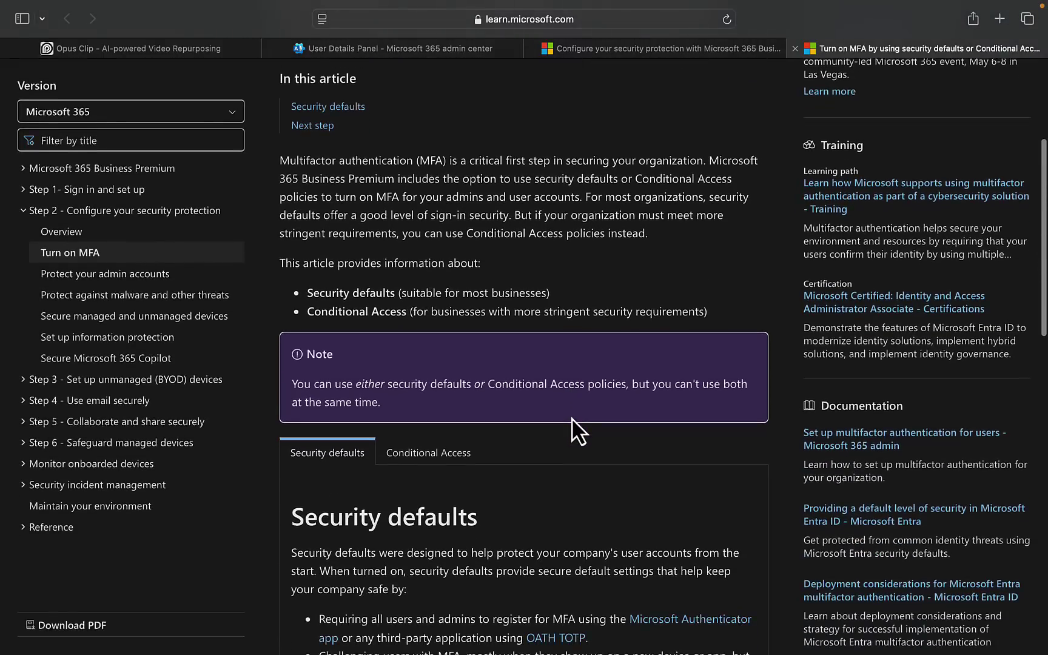
scroll(572, 419, "down", 1)
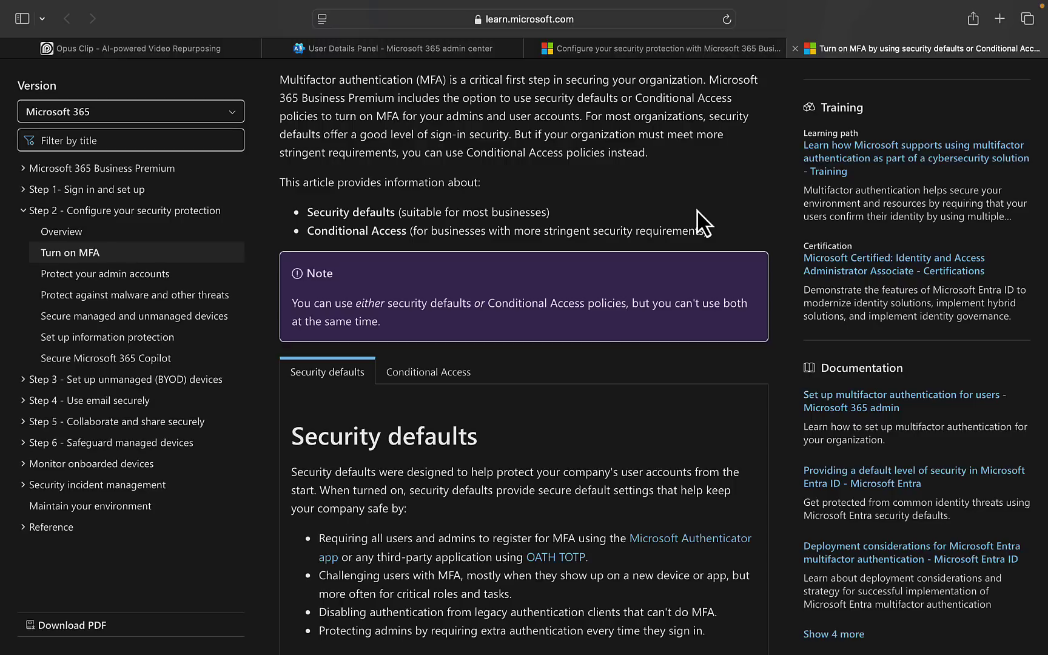
scroll(606, 303, "down", 2)
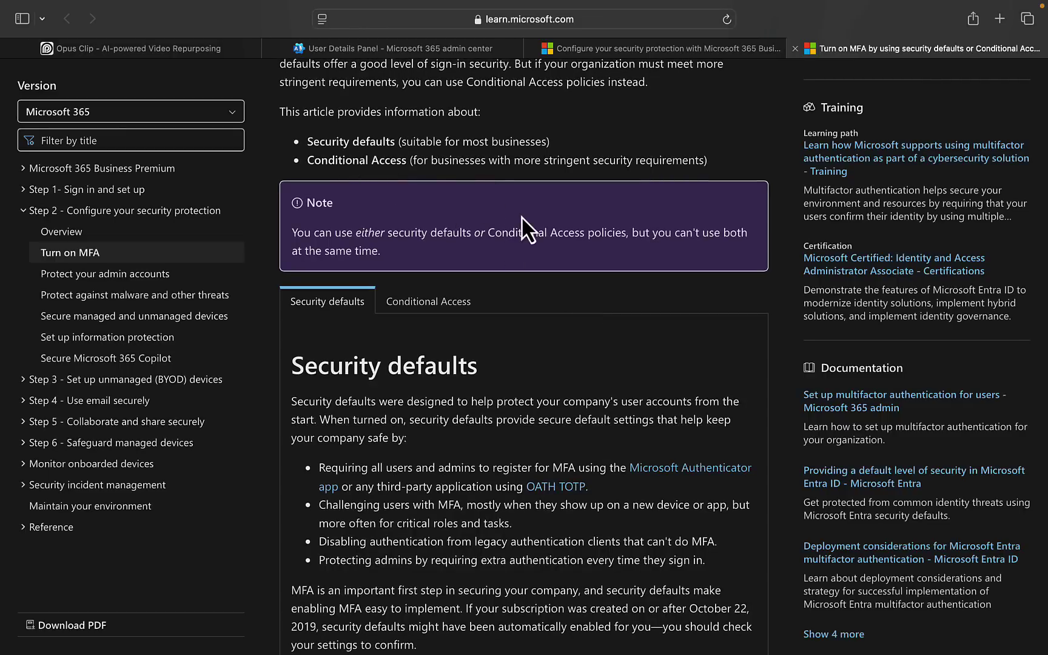
scroll(523, 224, "down", 1)
scroll(527, 229, "down", 5)
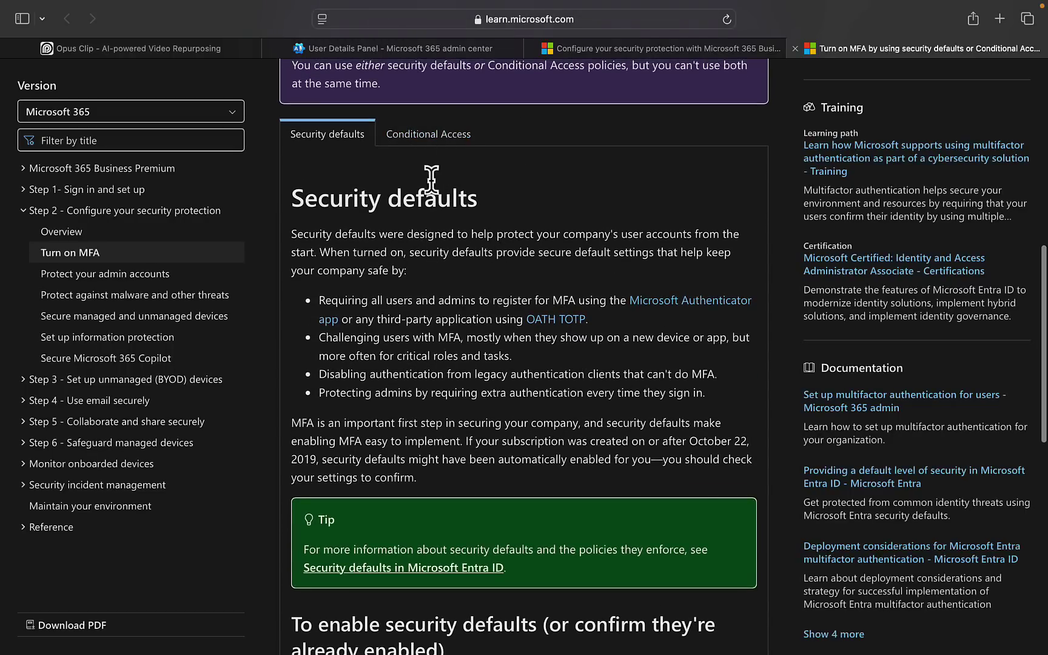
Show the article's Conditional Access guidance and review it, highlighting Microsoft 365 Business Premium in the list of required subscriptions
left_click(435, 137)
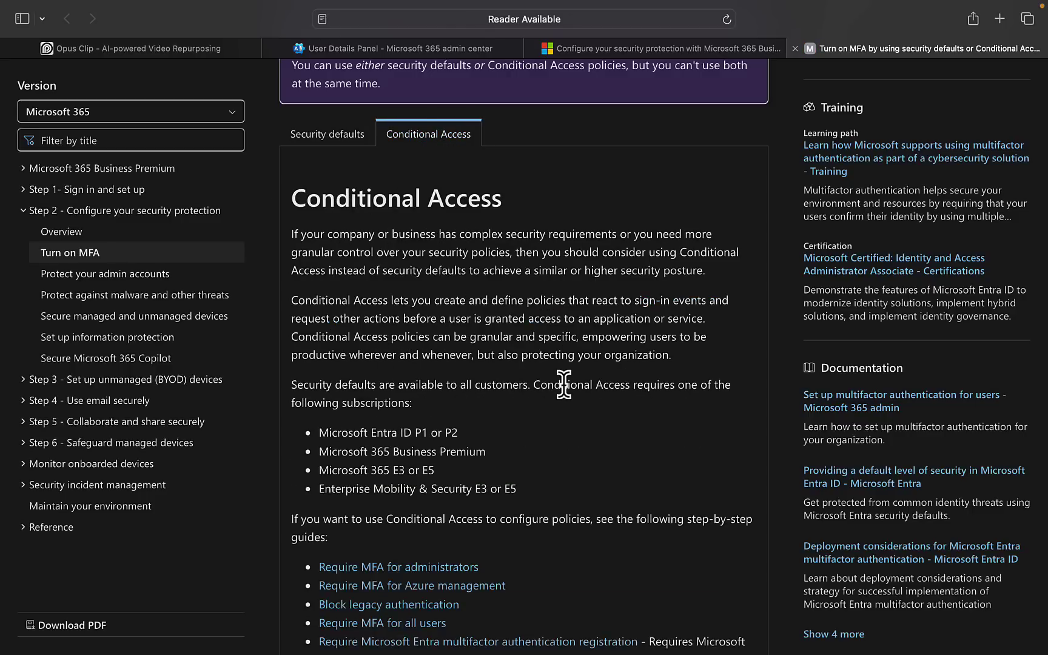
scroll(564, 382, "down", 2)
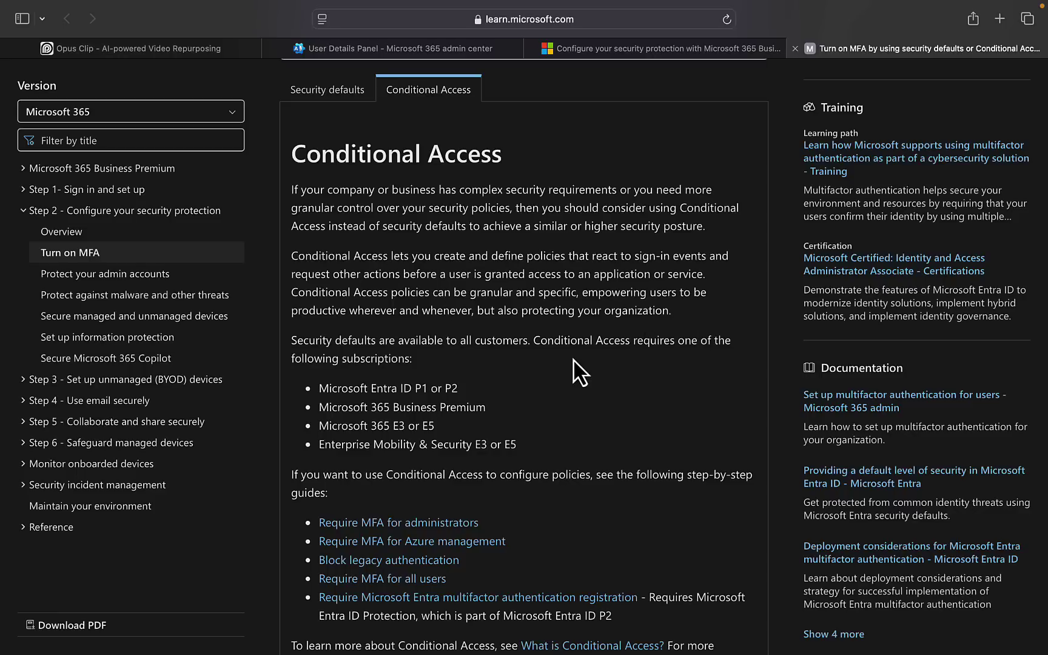
scroll(608, 402, "down", 3)
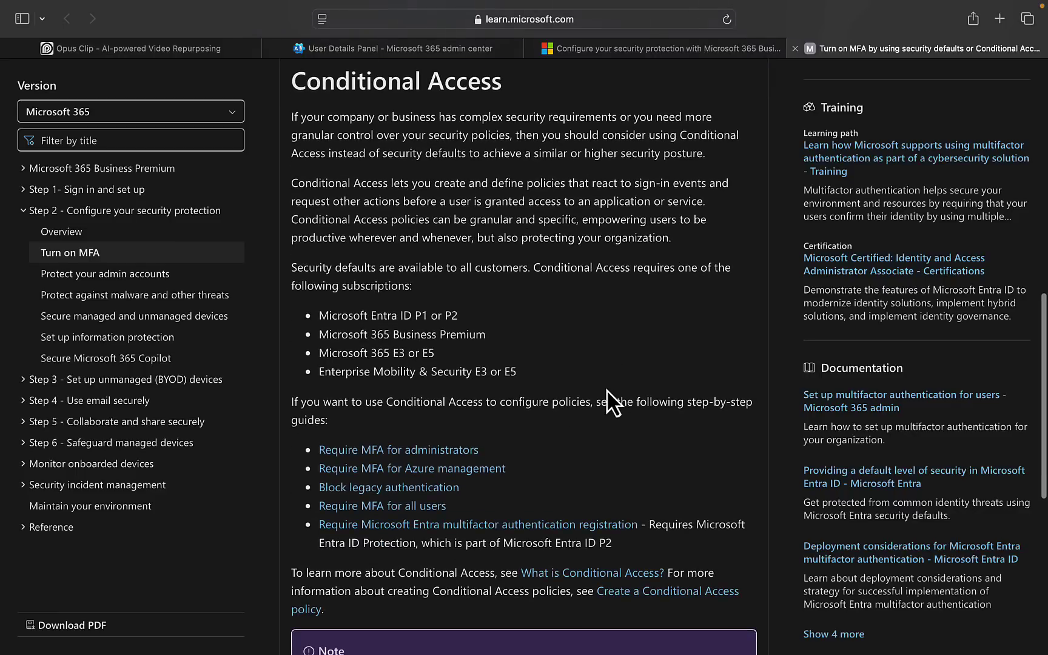
scroll(655, 452, "down", 2)
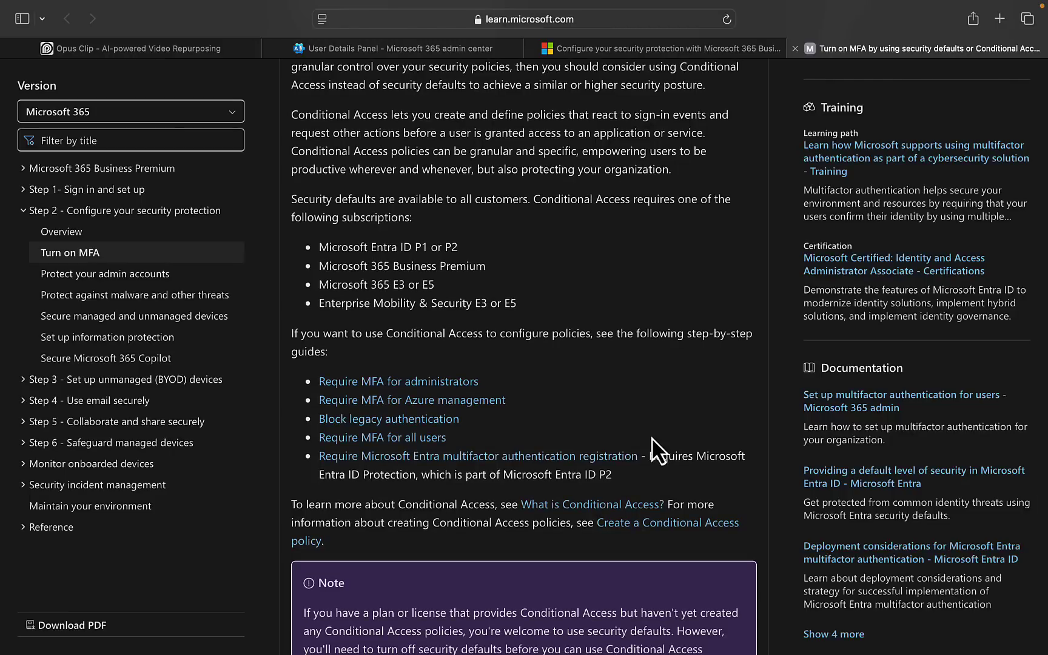
scroll(658, 449, "down", 3)
scroll(595, 246, "down", 1)
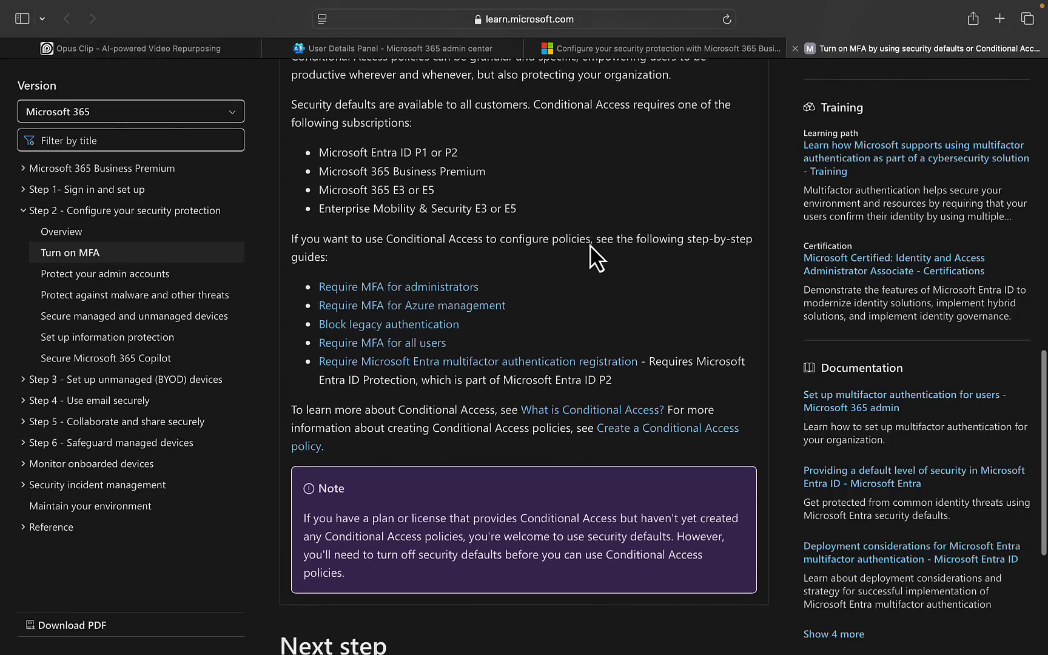
scroll(594, 246, "down", 1)
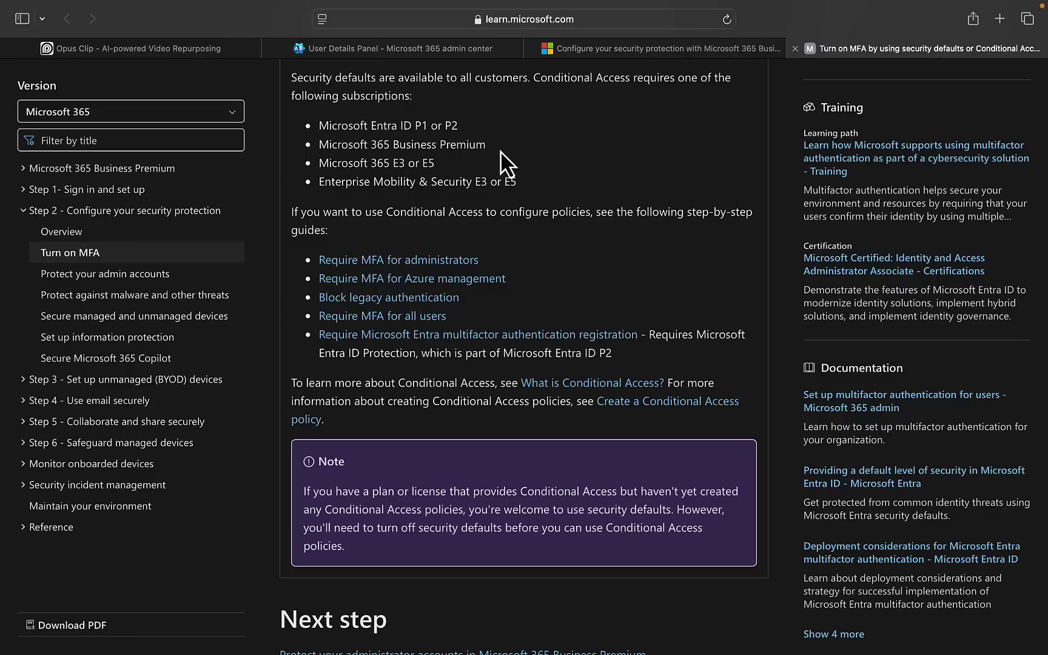
left_click_drag(487, 146, 318, 141)
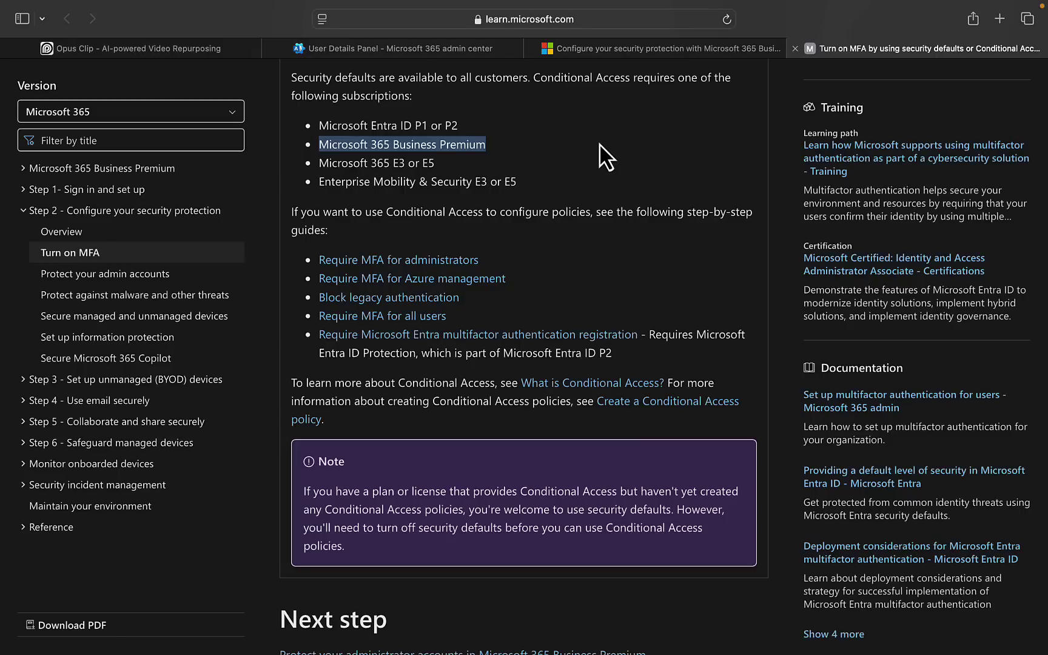
Review the Conditional Access policy guides and the closing note, then return to the article's introduction
scroll(607, 246, "down", 4)
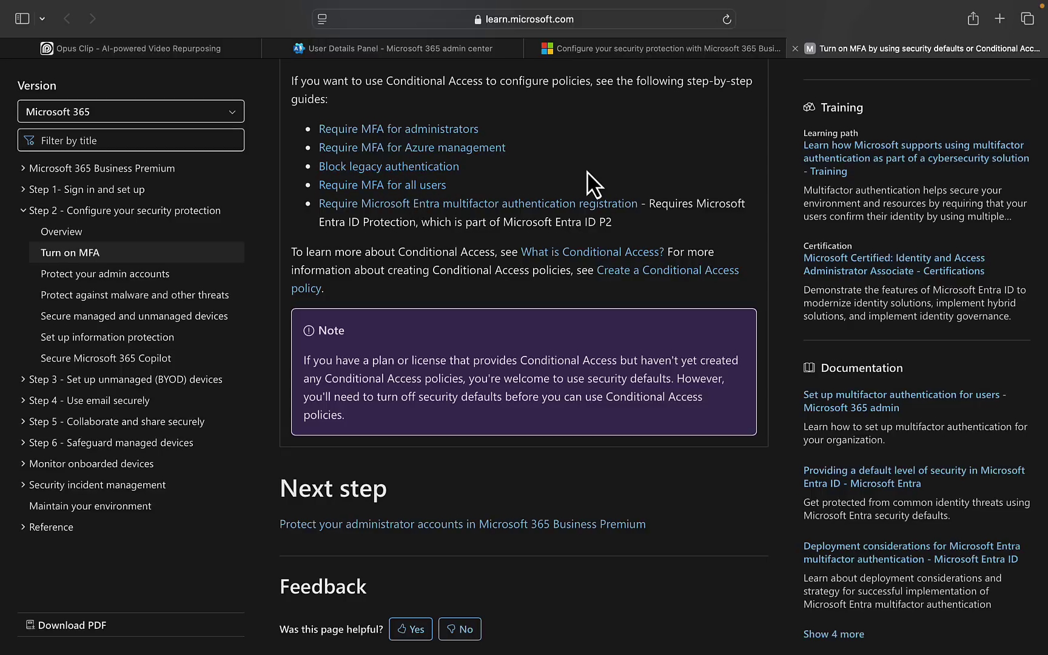
scroll(618, 286, "down", 5)
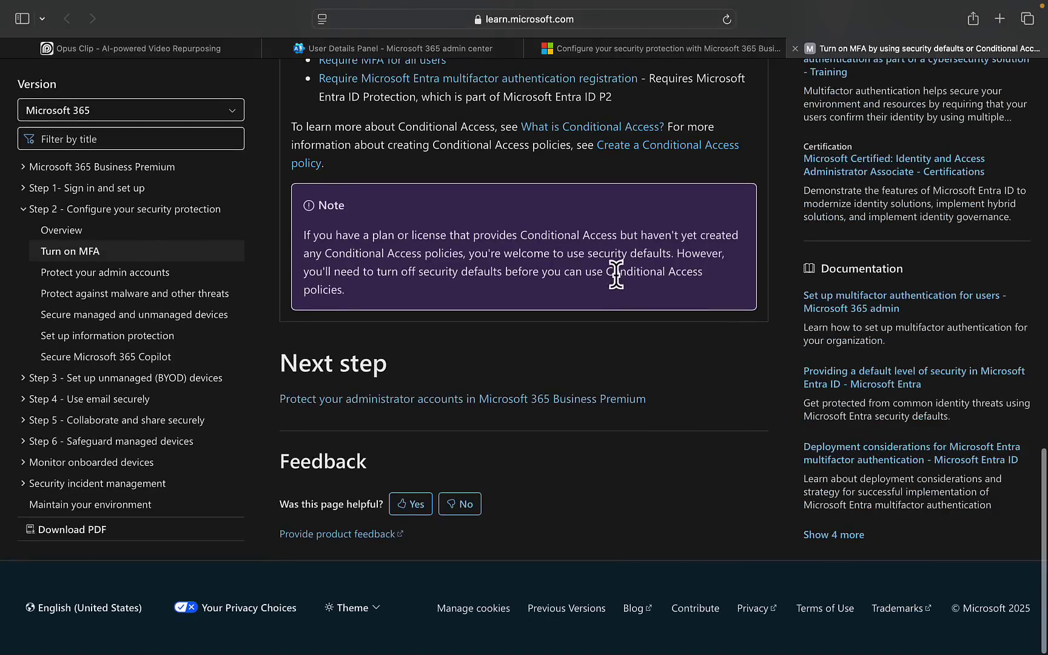
scroll(616, 276, "up", 5)
scroll(616, 276, "up", 5)
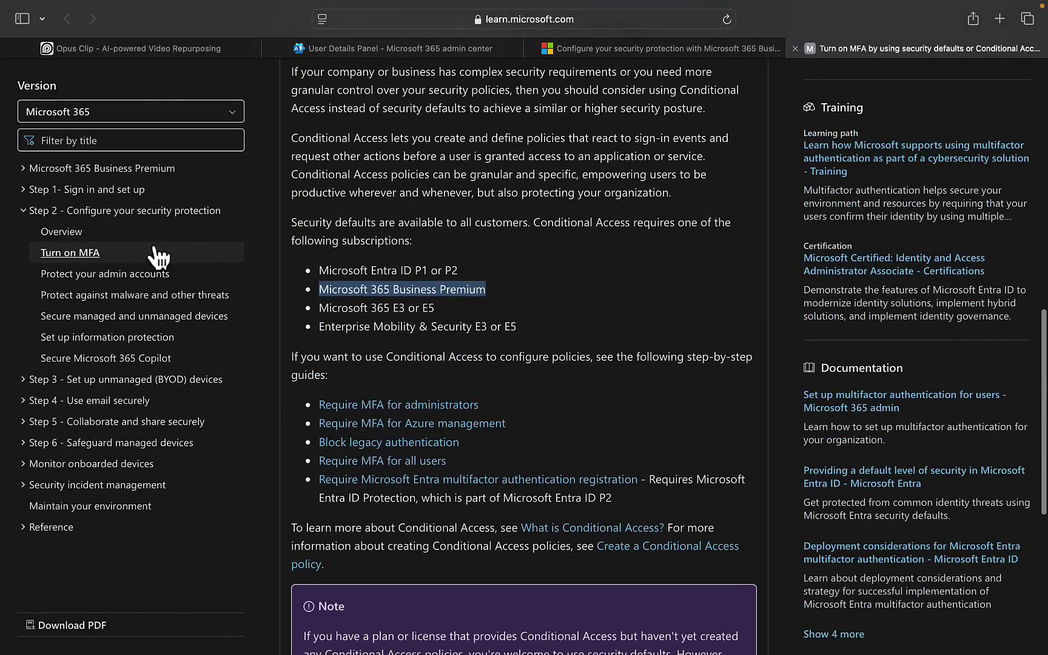
scroll(510, 295, "up", 1)
scroll(509, 297, "up", 8)
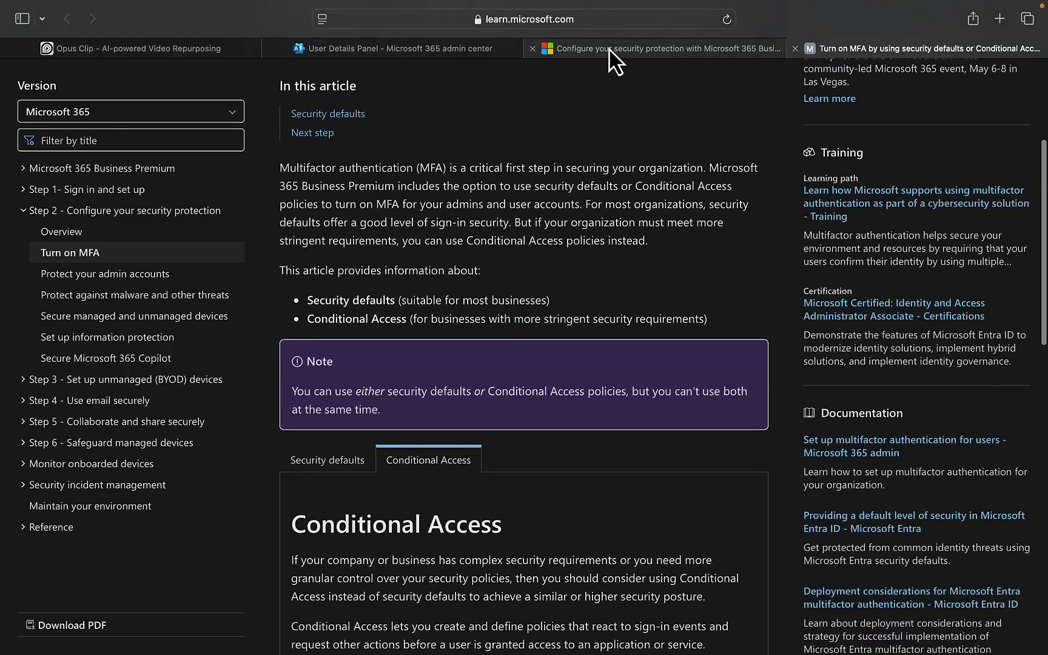
Switch to the Microsoft 365 admin center and open the Identity admin center from there
left_click(401, 51)
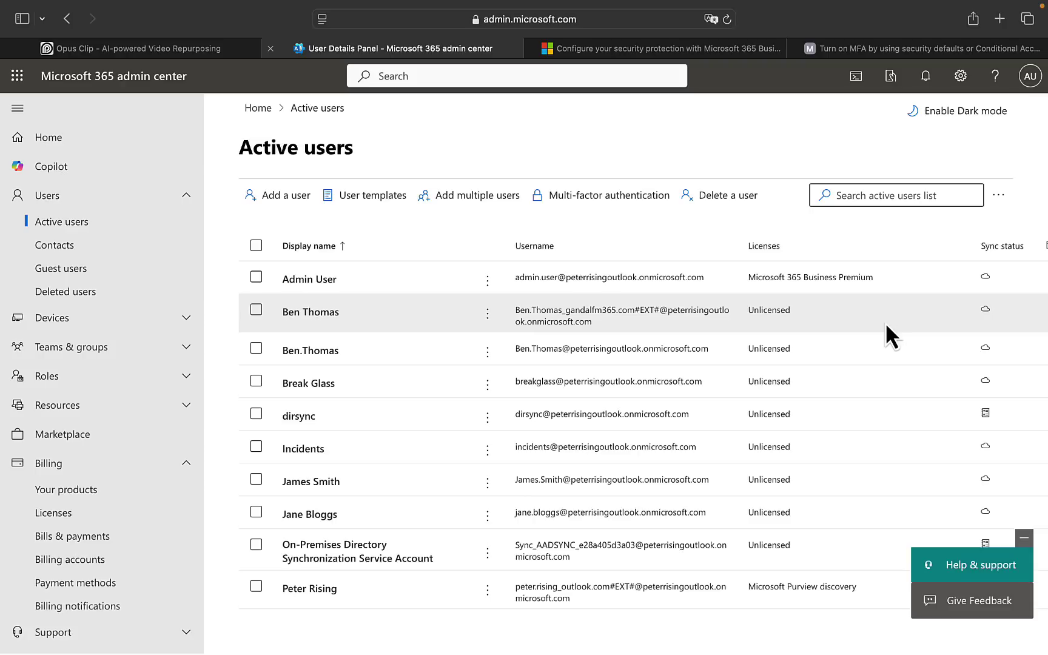
scroll(153, 456, "down", 5)
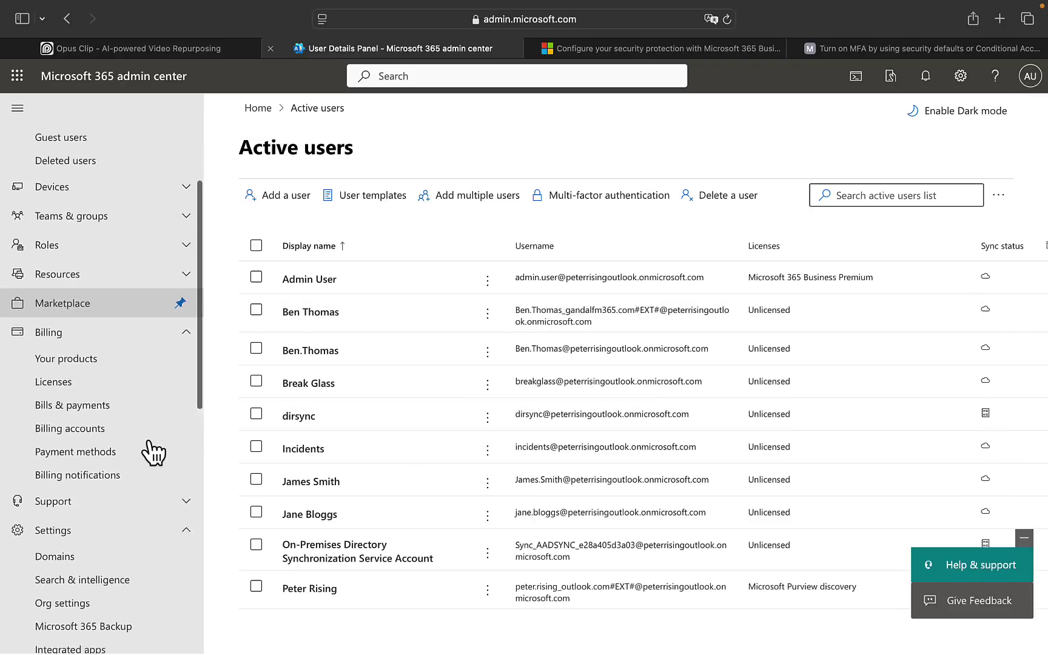
scroll(153, 454, "down", 2)
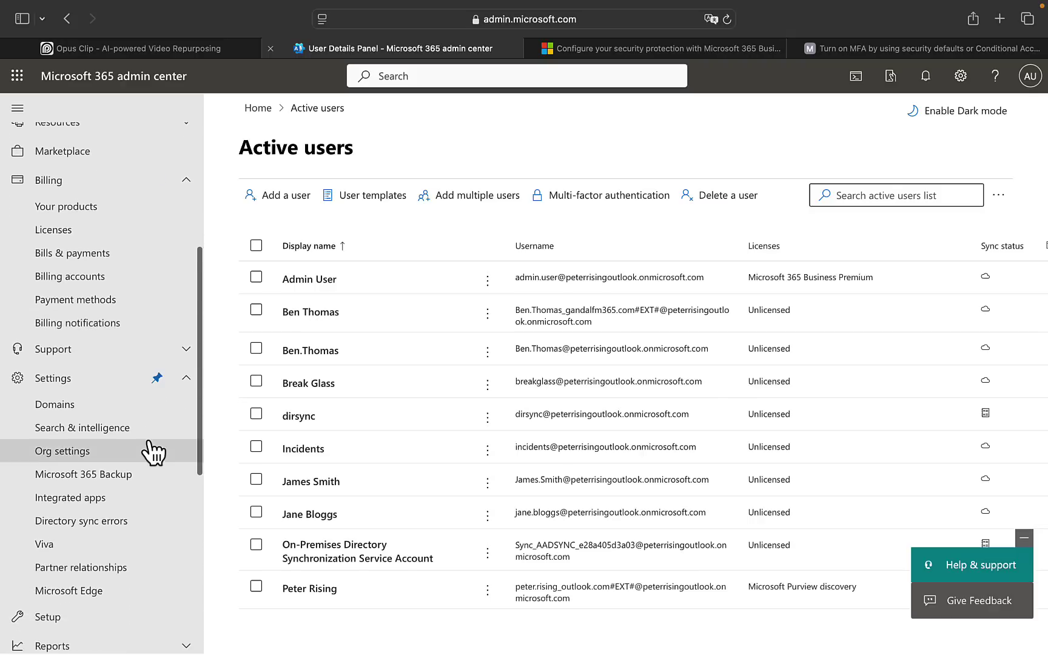
scroll(148, 446, "down", 5)
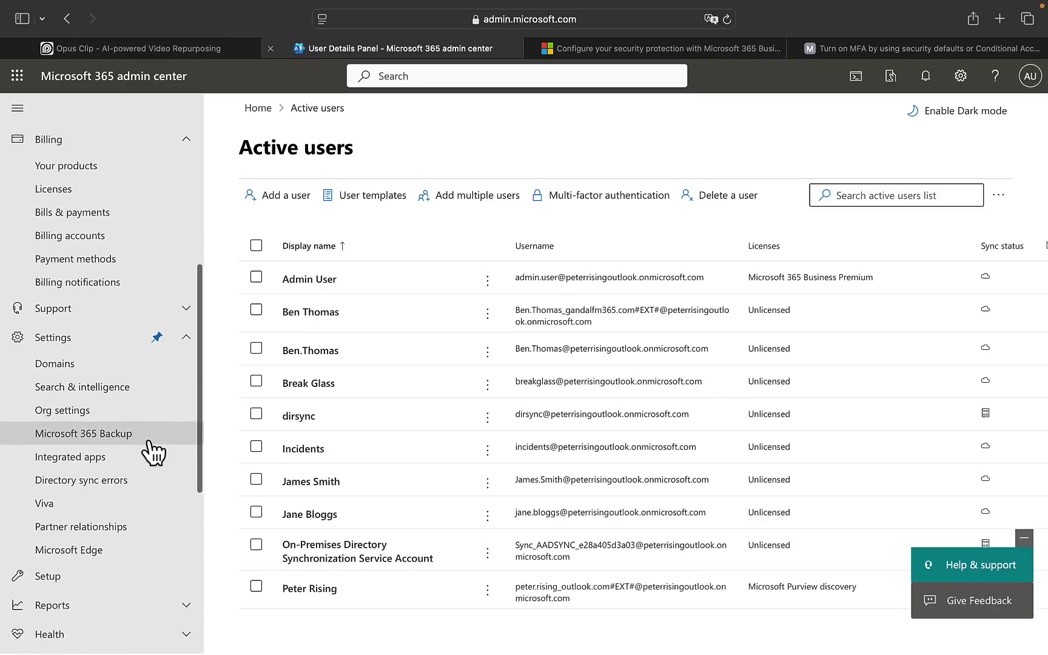
scroll(148, 442, "down", 3)
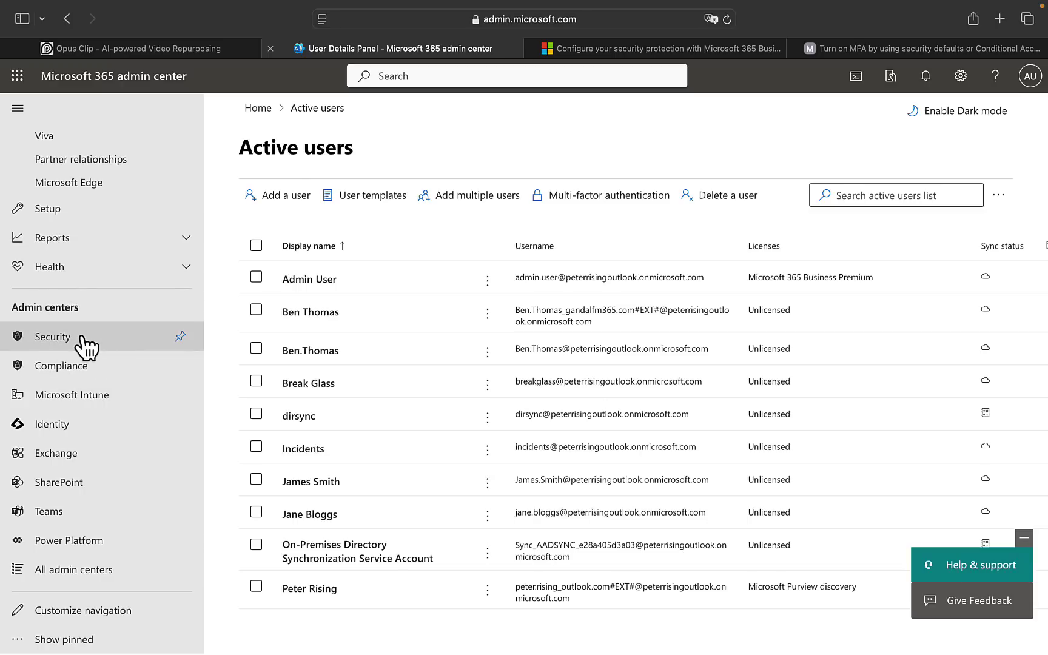
left_click(69, 422)
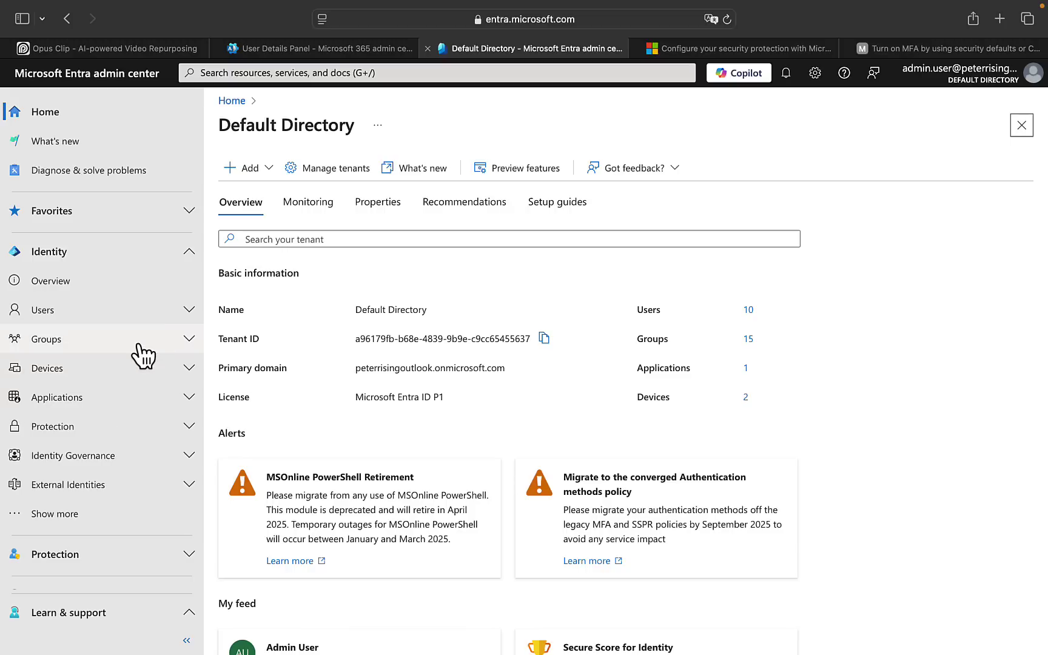
Open the Conditional Access policies page from the Protection section and collapse the main navigation
left_click(189, 252)
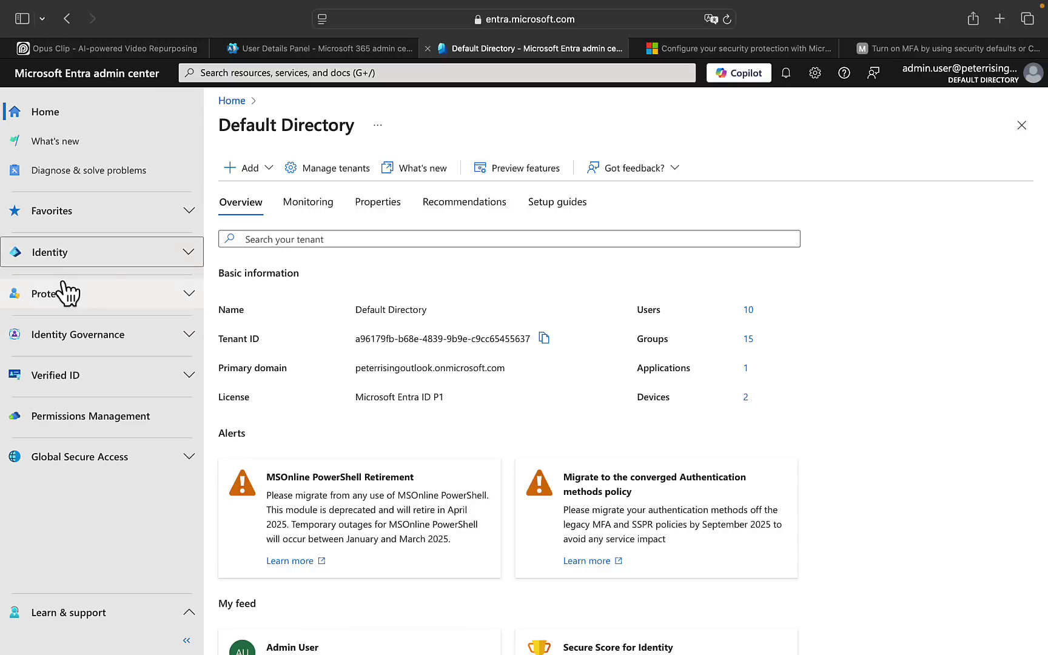
left_click(189, 294)
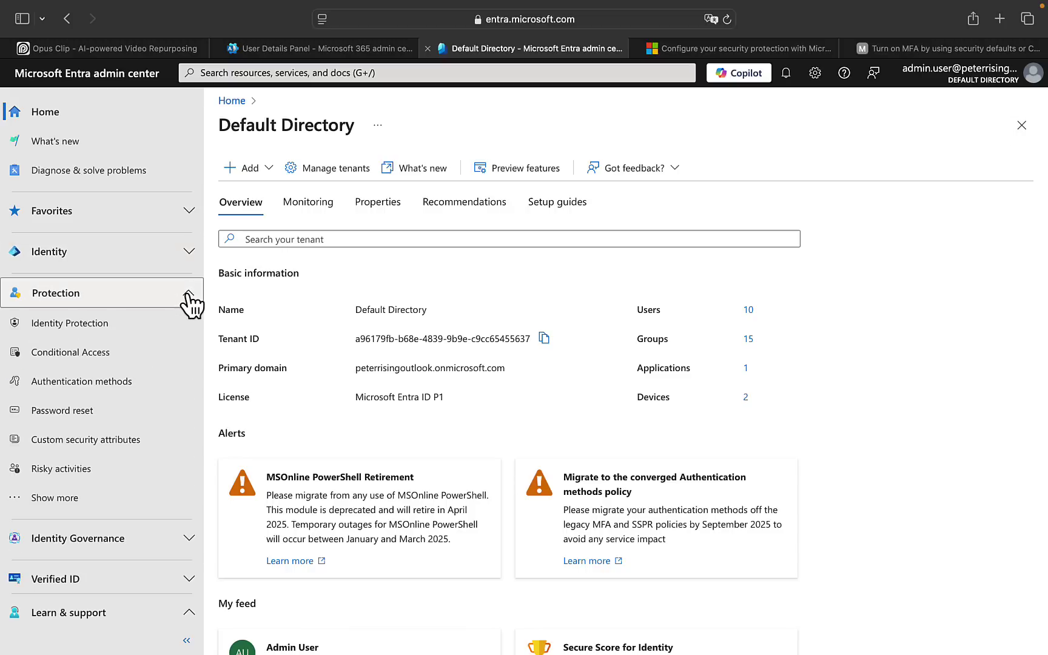
left_click(103, 357)
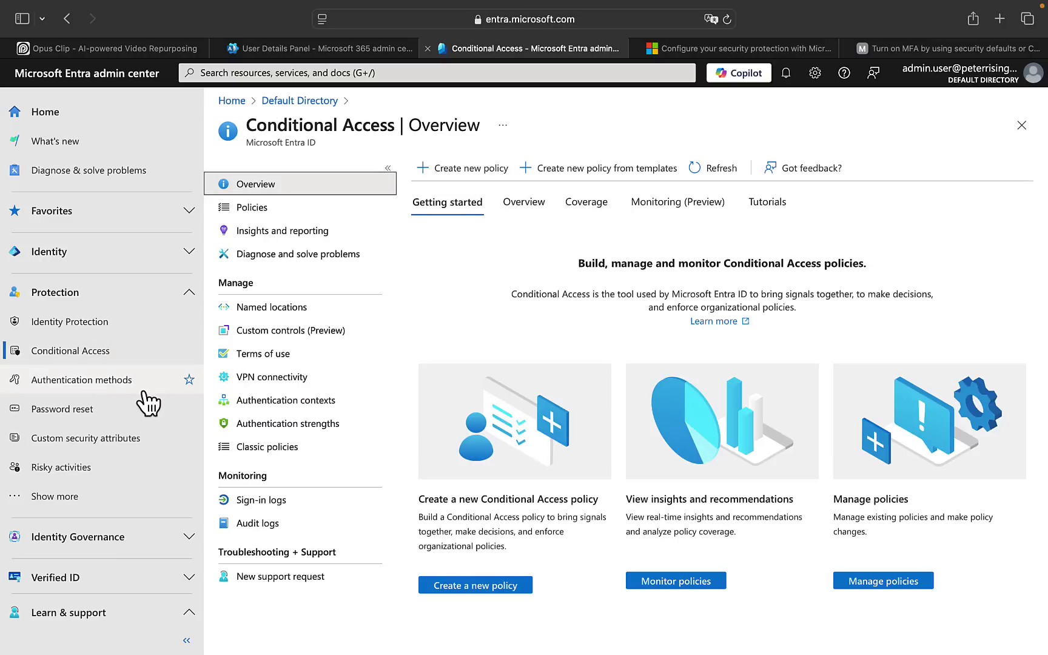
left_click(187, 640)
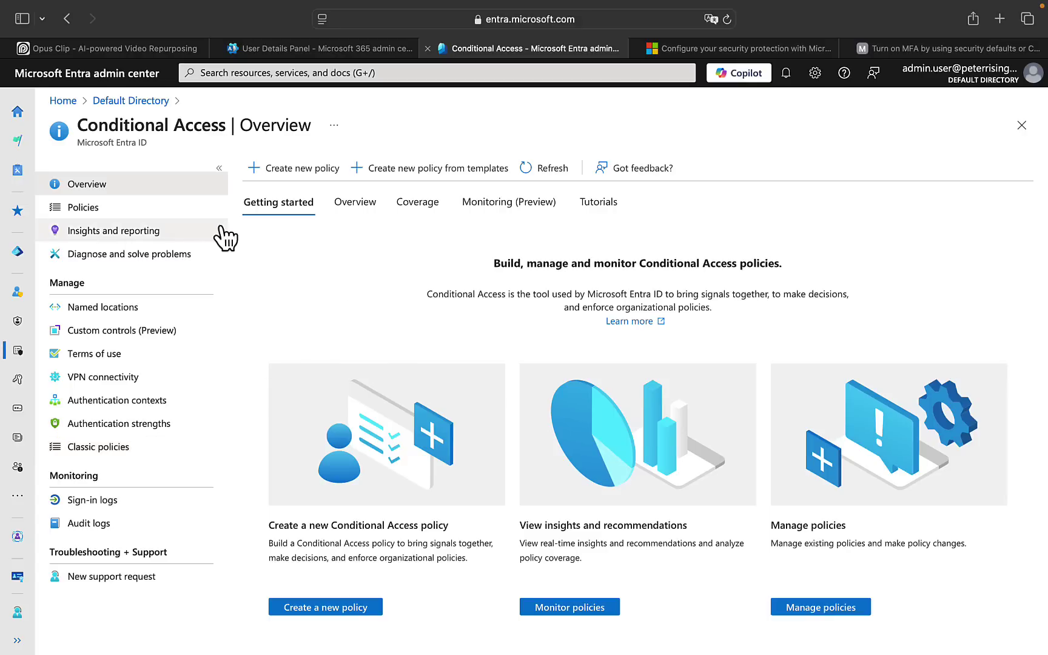
left_click(96, 211)
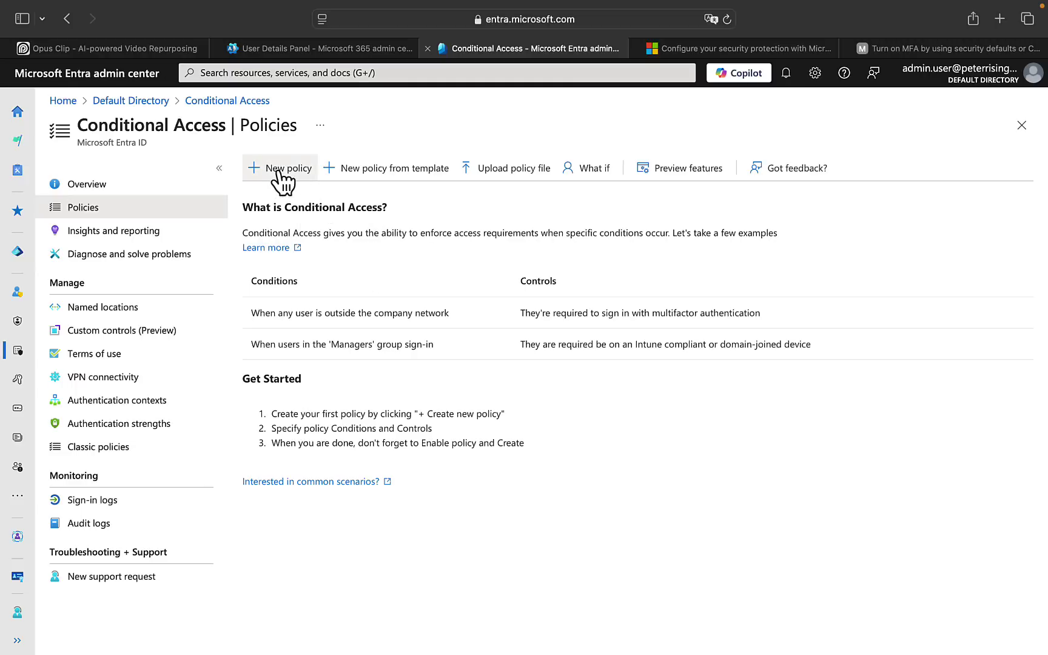
Review the Secure foundation templates for new Conditional Access policies, then return to the policies list without creating one
left_click(391, 172)
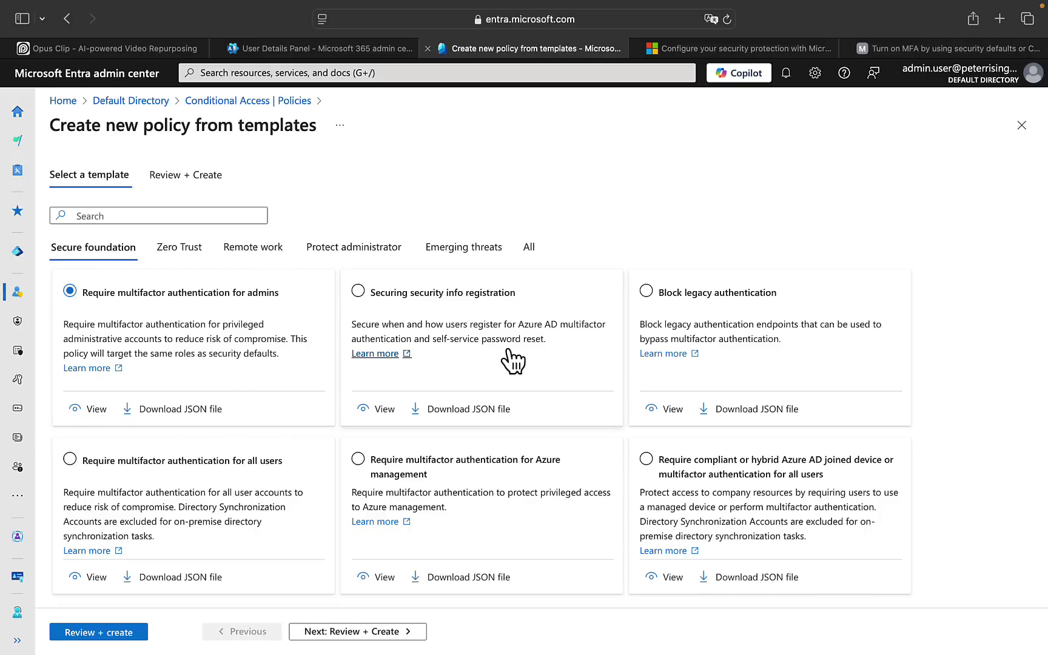
scroll(509, 340, "down", 3)
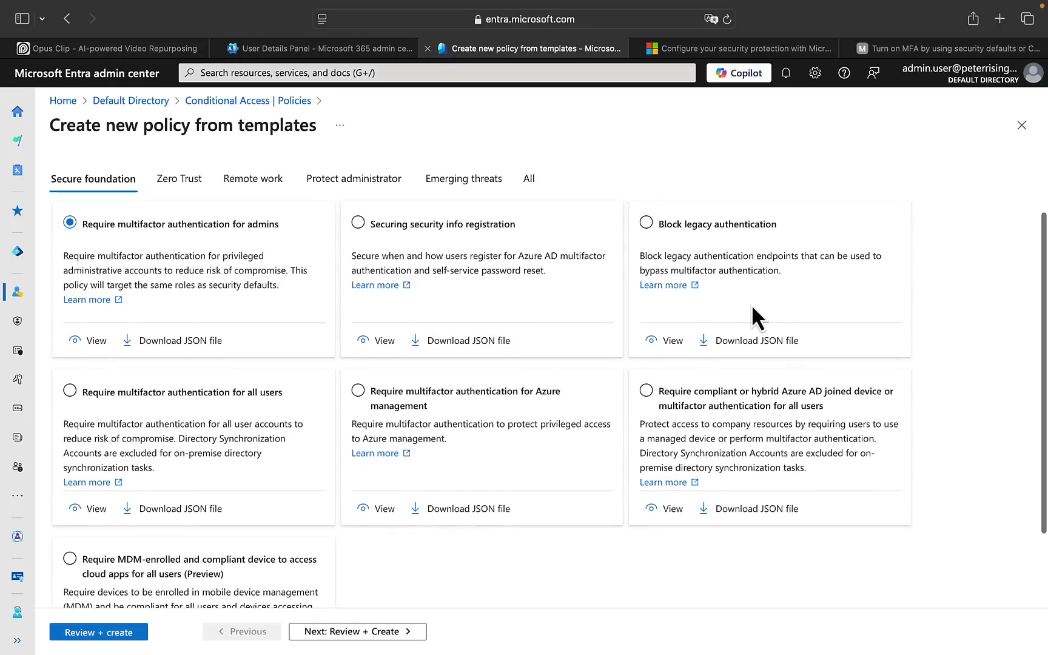
scroll(751, 304, "down", 3)
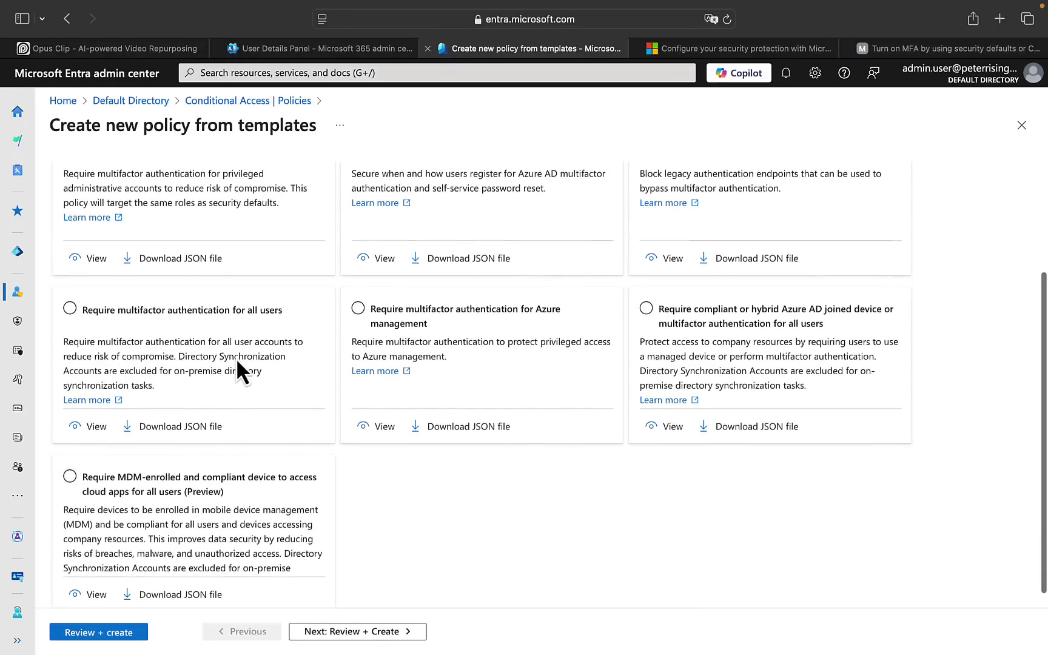
scroll(236, 358, "down", 1)
left_click(181, 296)
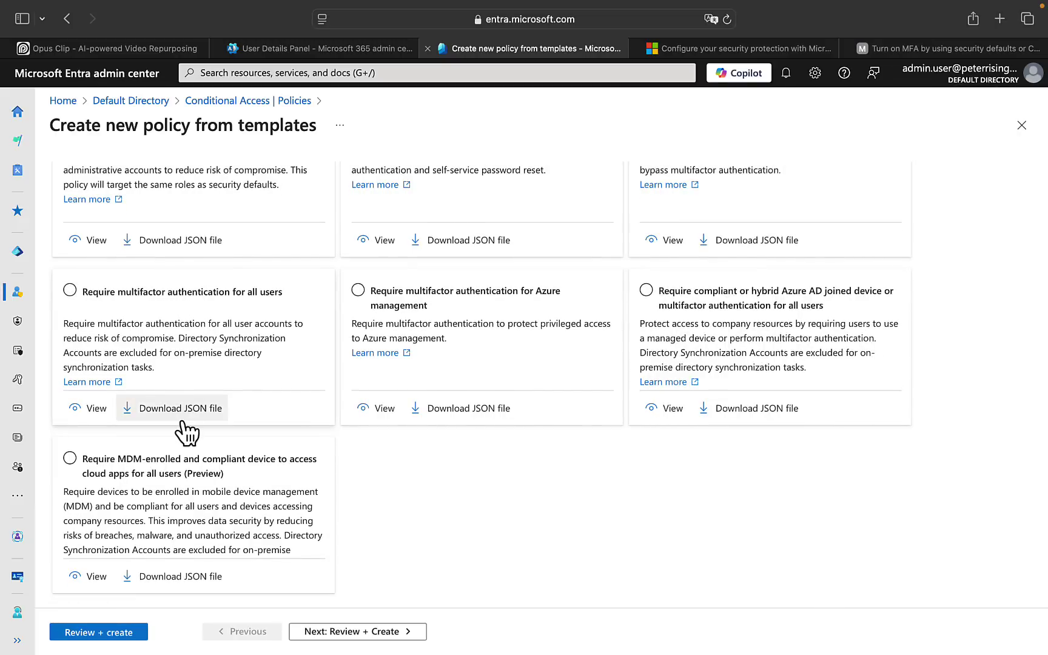
scroll(185, 428, "up", 5)
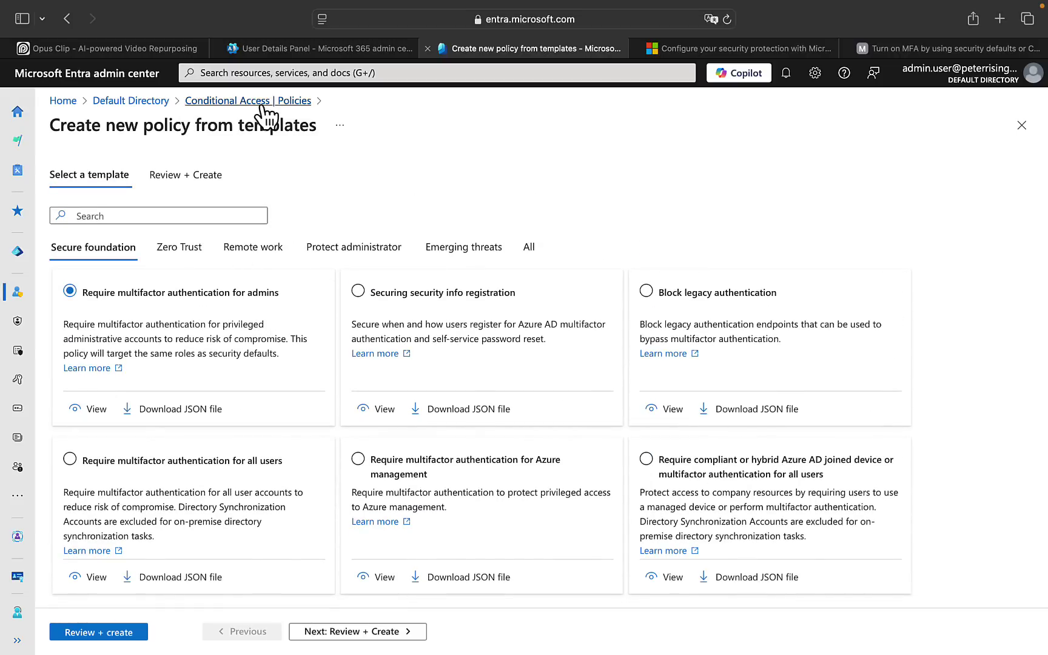
left_click(262, 102)
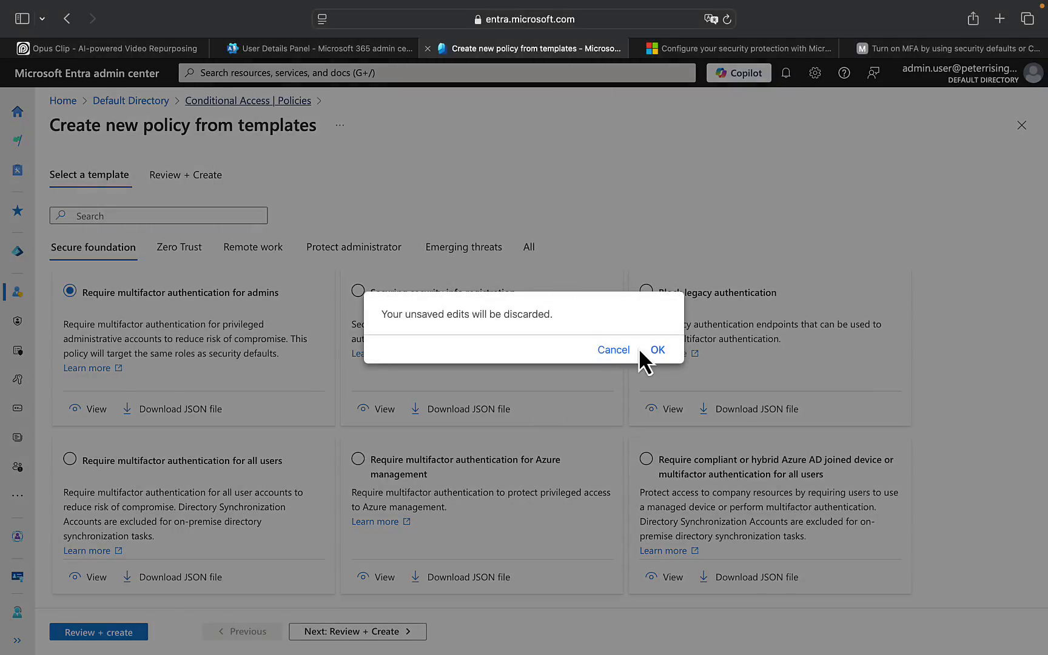
left_click(659, 350)
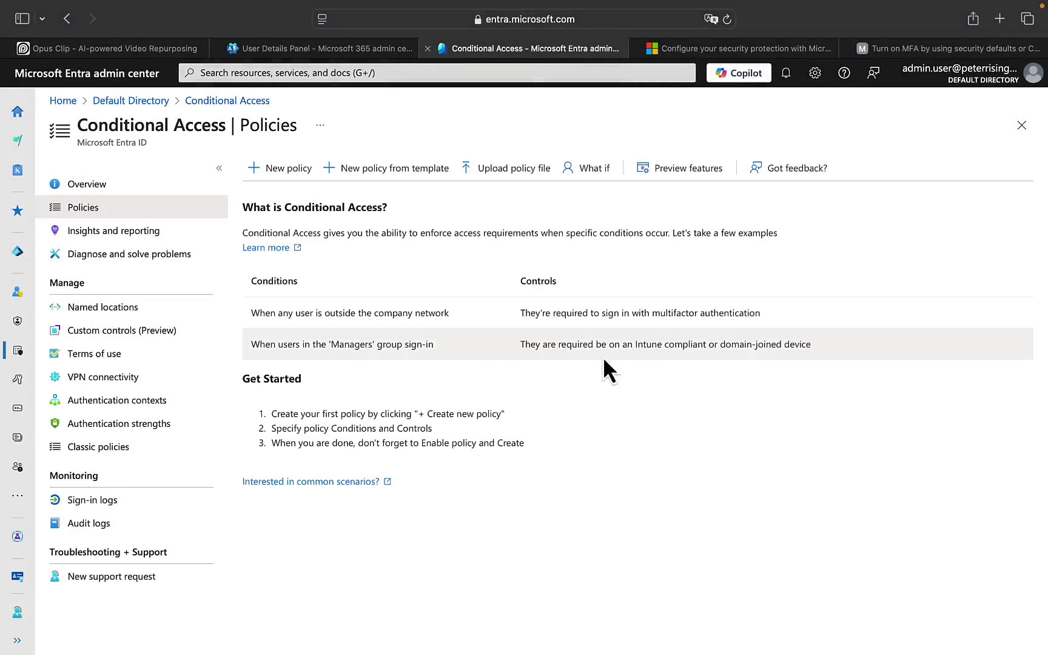
Start a new Conditional Access policy named "Require MFA for all users" and open its user assignments
left_click(294, 182)
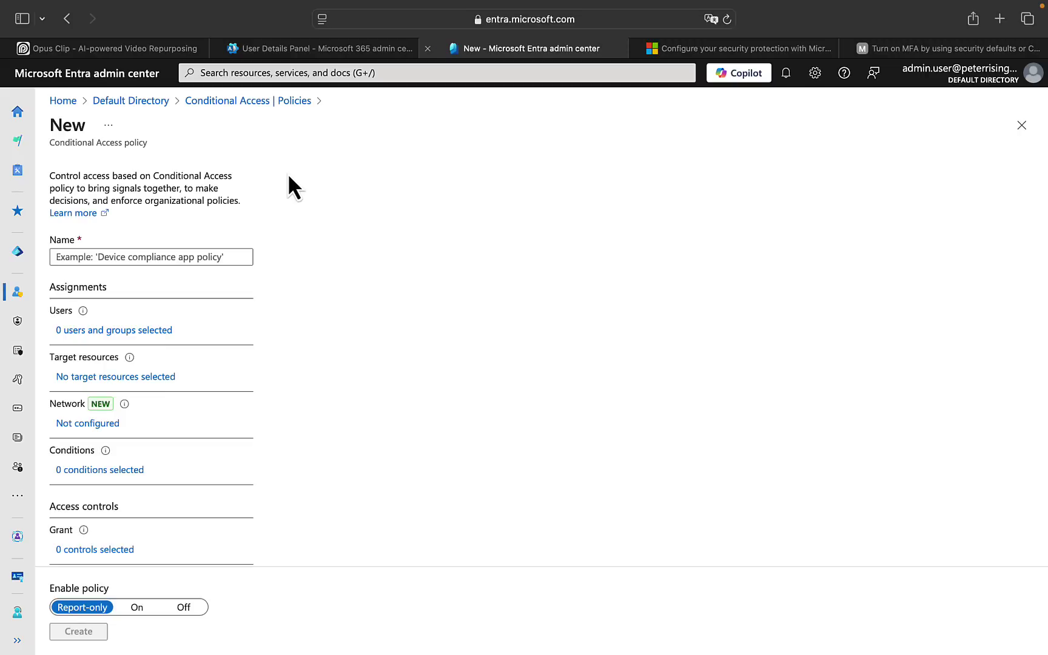
left_click(149, 258)
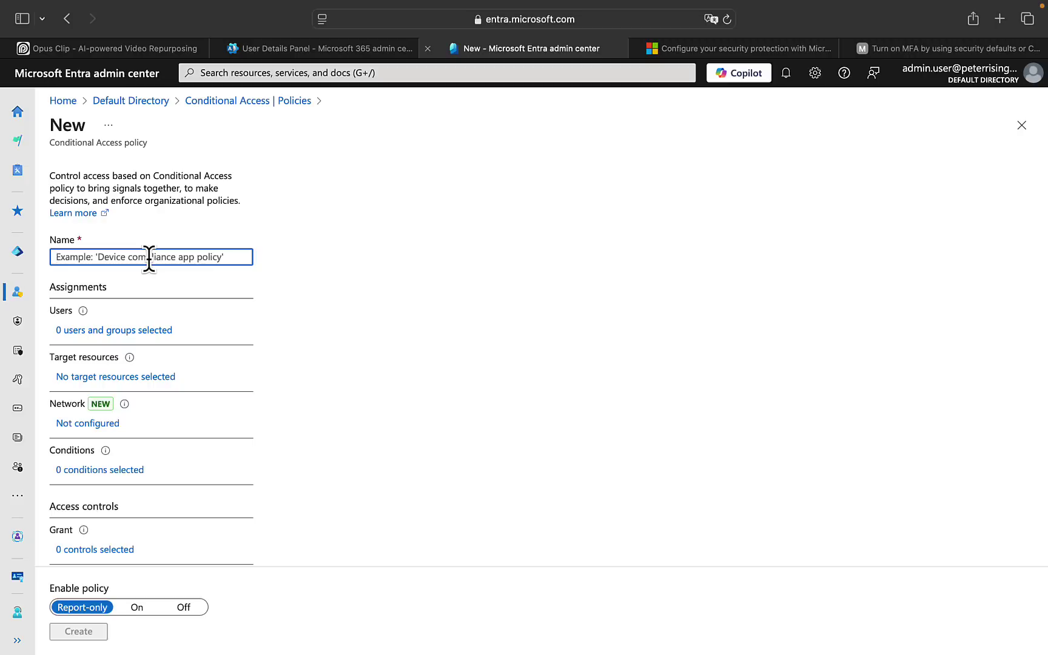
type("Req")
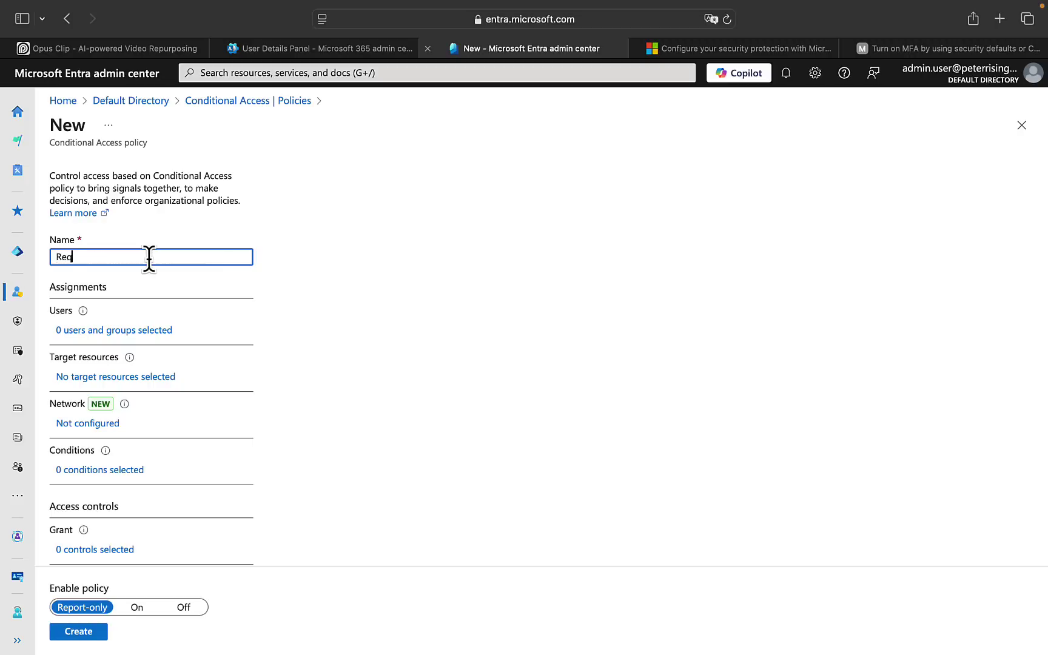
type("uire MFA for all users")
left_click(114, 330)
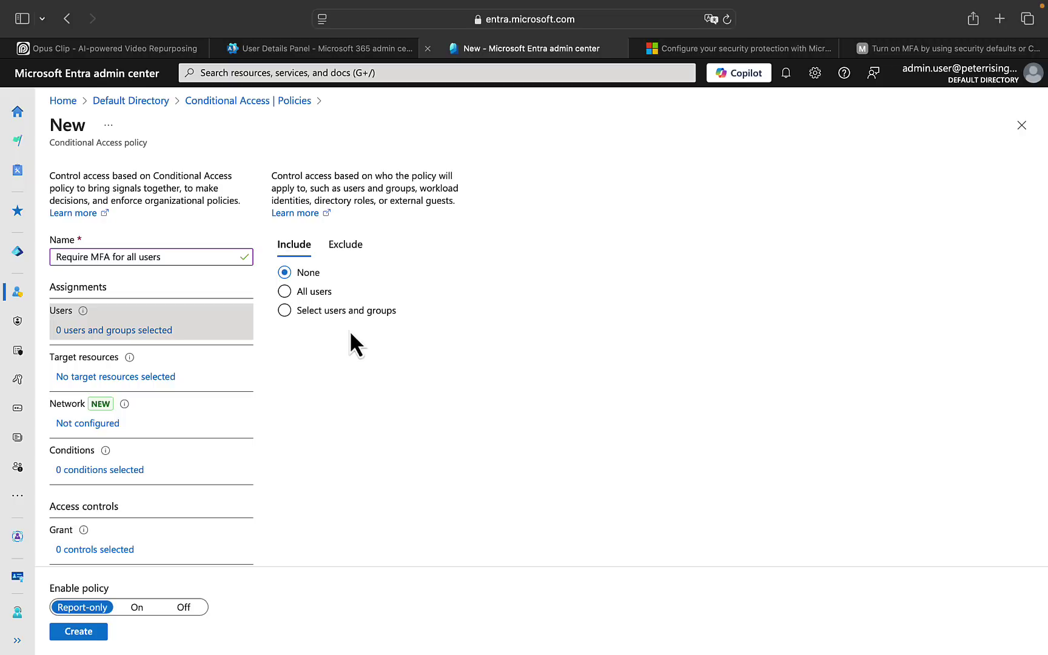
left_click(293, 316)
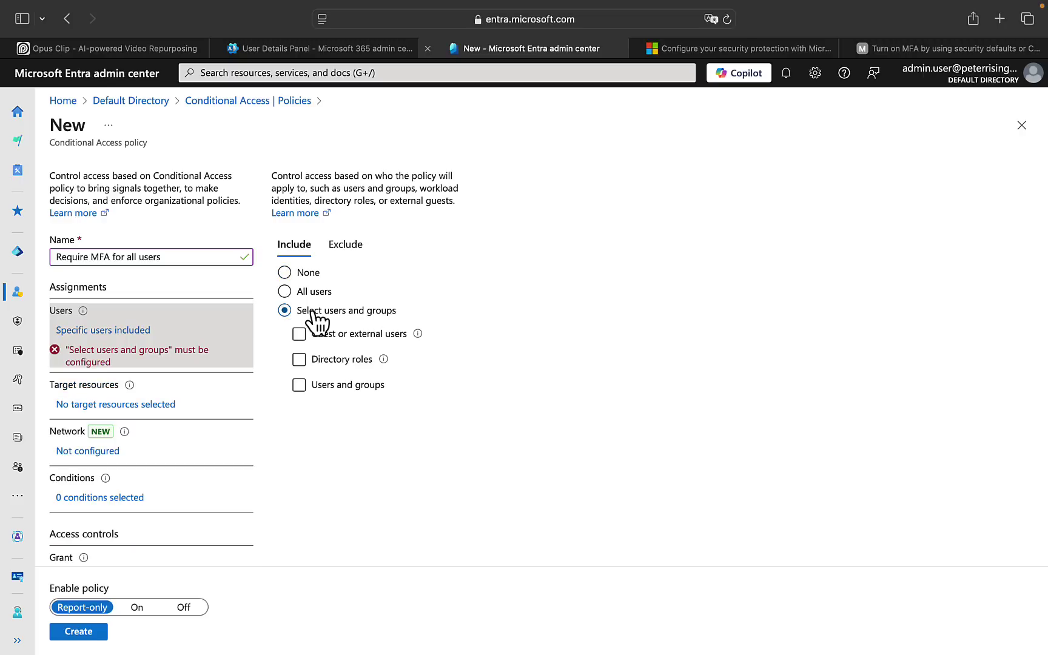
left_click(300, 387)
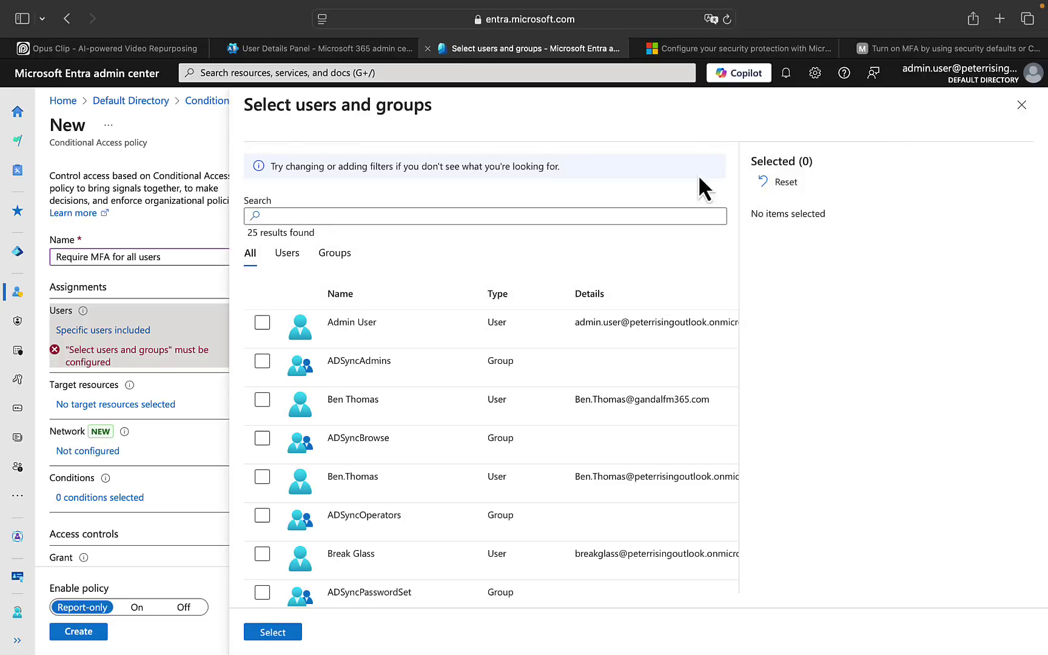
left_click(1021, 108)
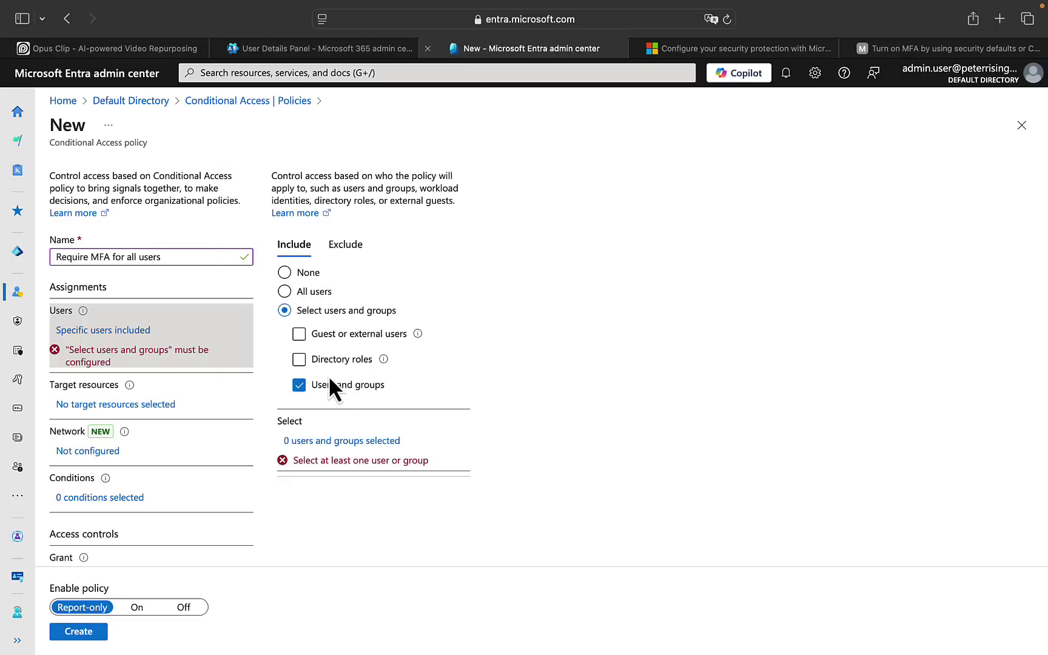
left_click(300, 386)
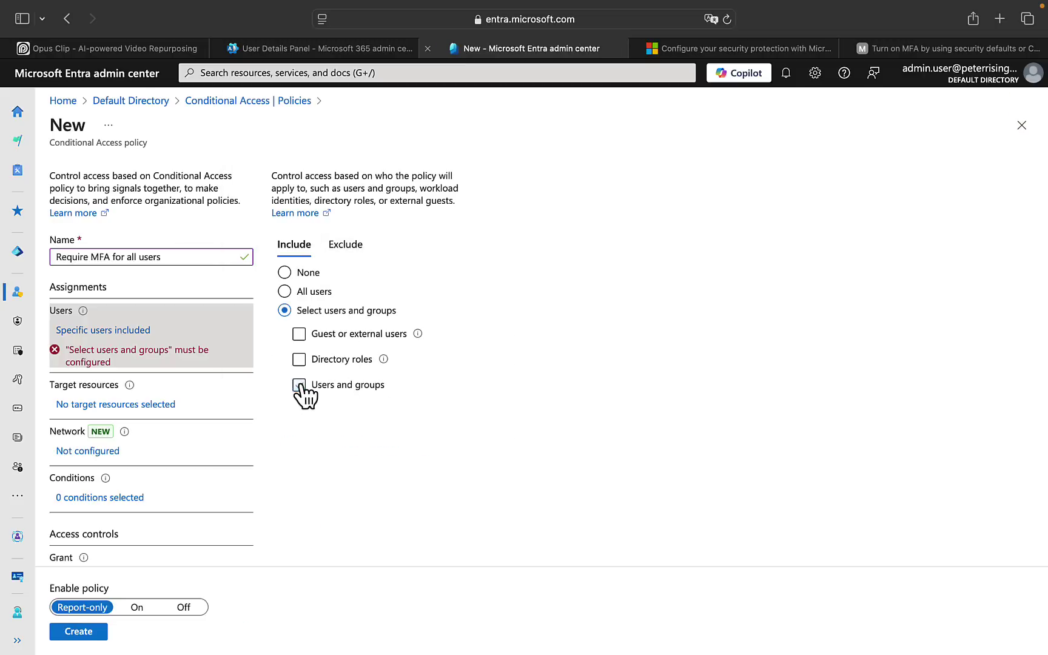
Include all users in the policy and choose the Break Glass account as an exclusion
left_click(285, 292)
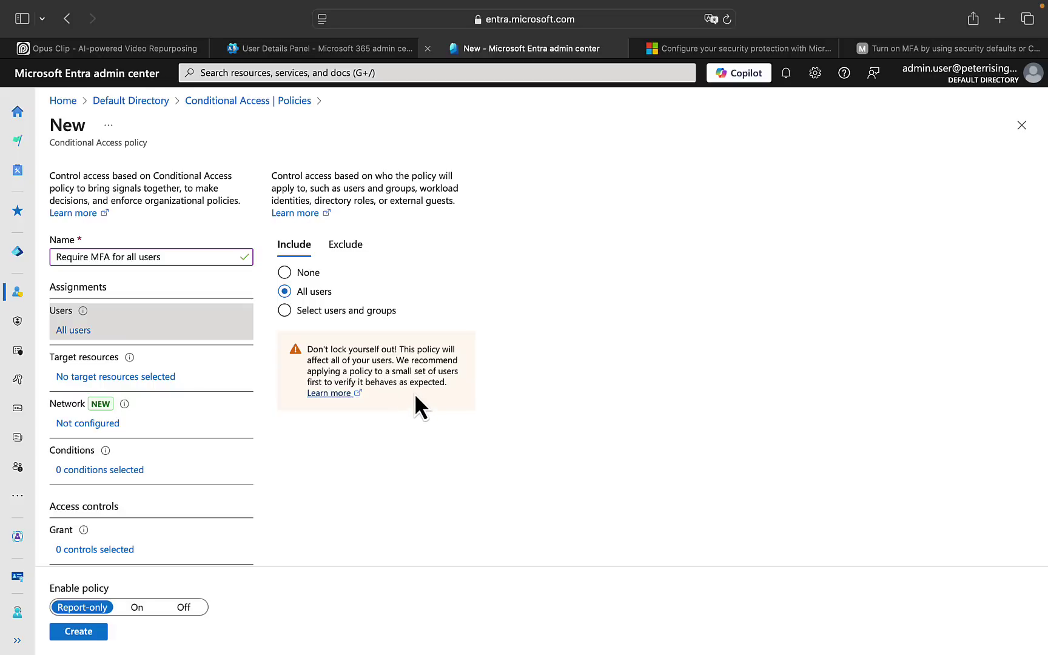
left_click(347, 245)
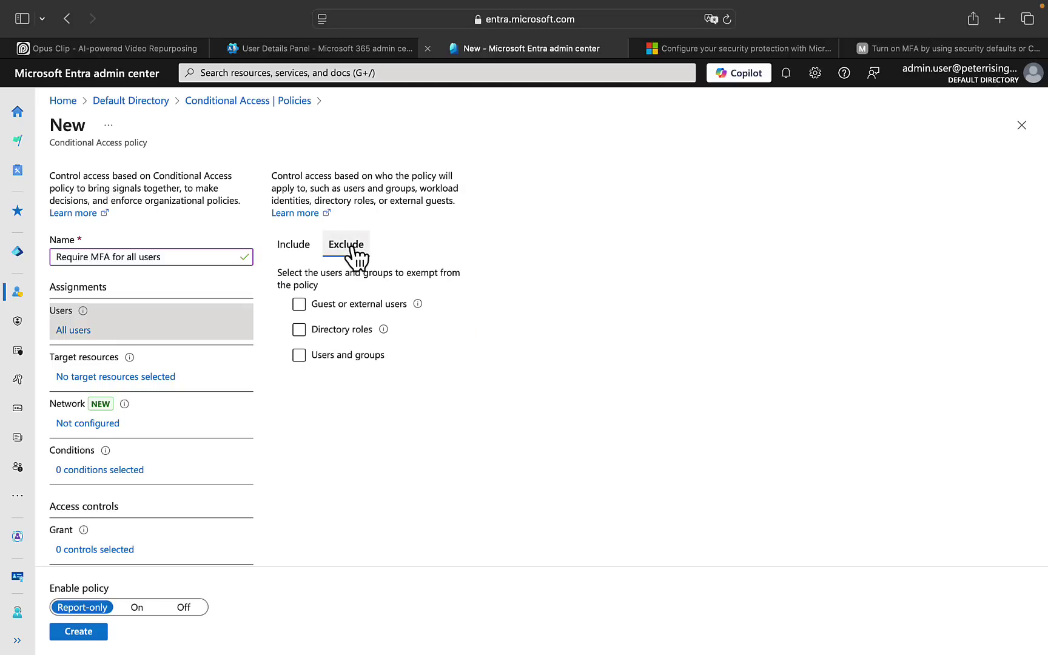
left_click(345, 332)
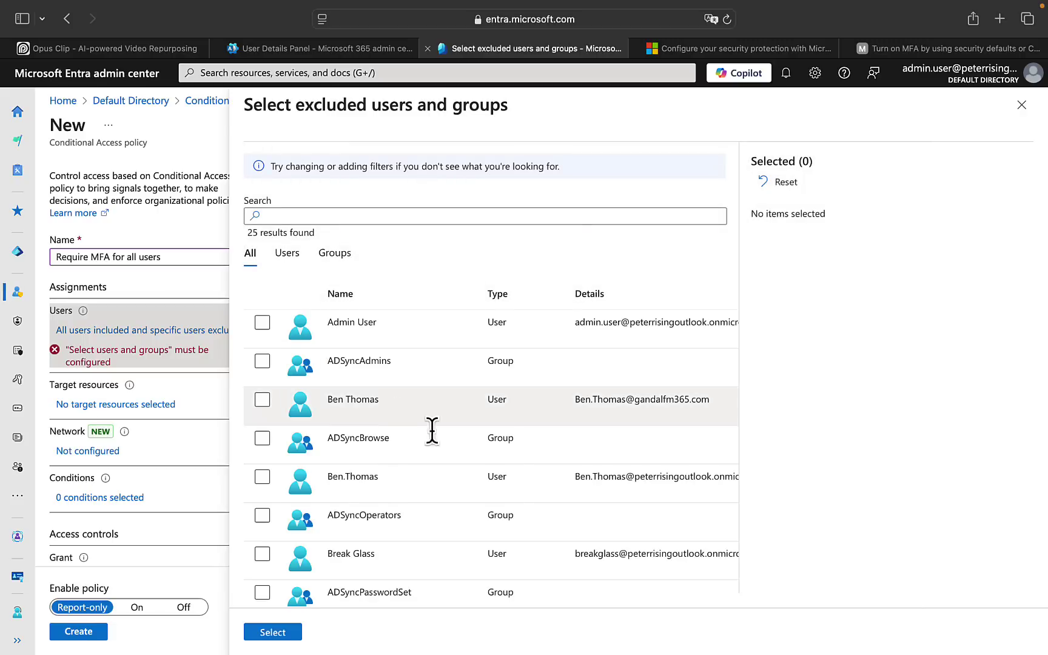
scroll(432, 431, "down", 5)
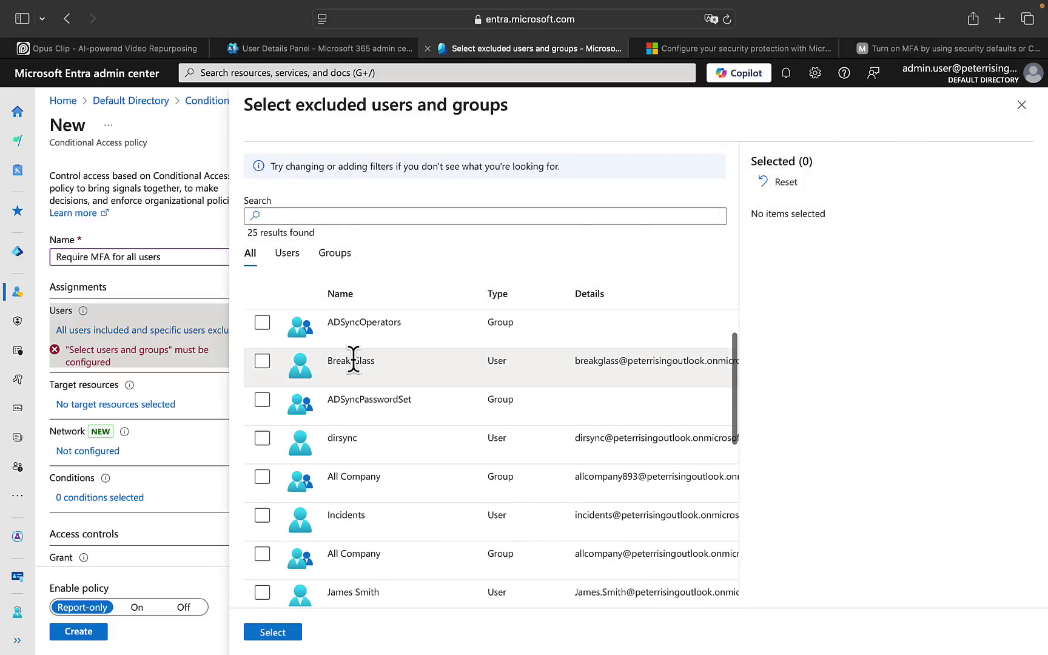
left_click(263, 362)
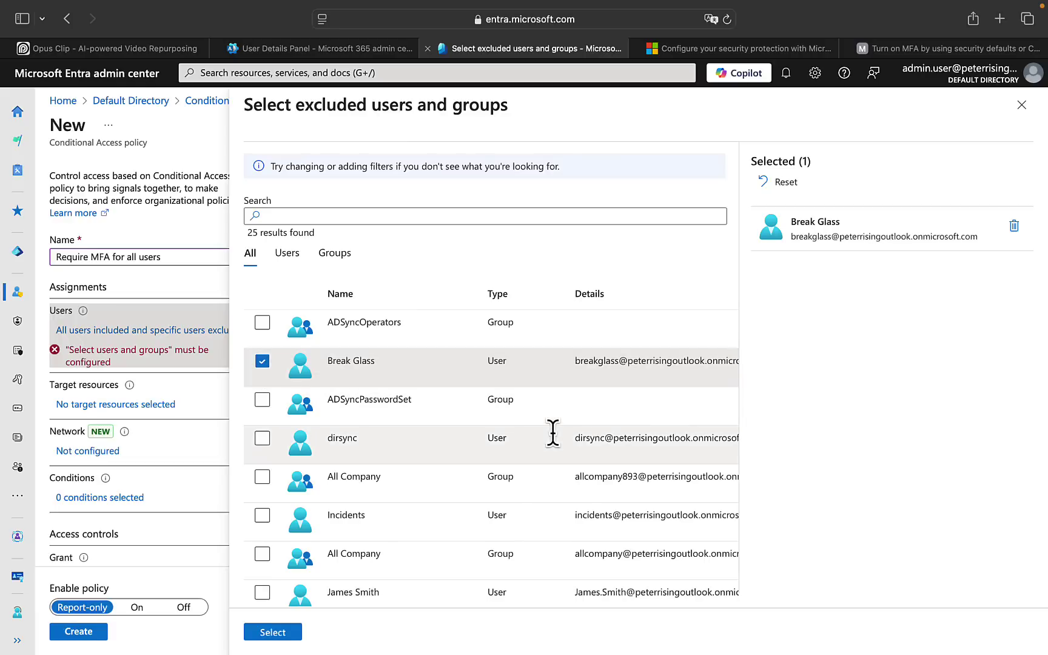
Add the Admin User account to the excluded users, apply the selection and return to the included users
scroll(552, 432, "down", 3)
scroll(553, 432, "down", 6)
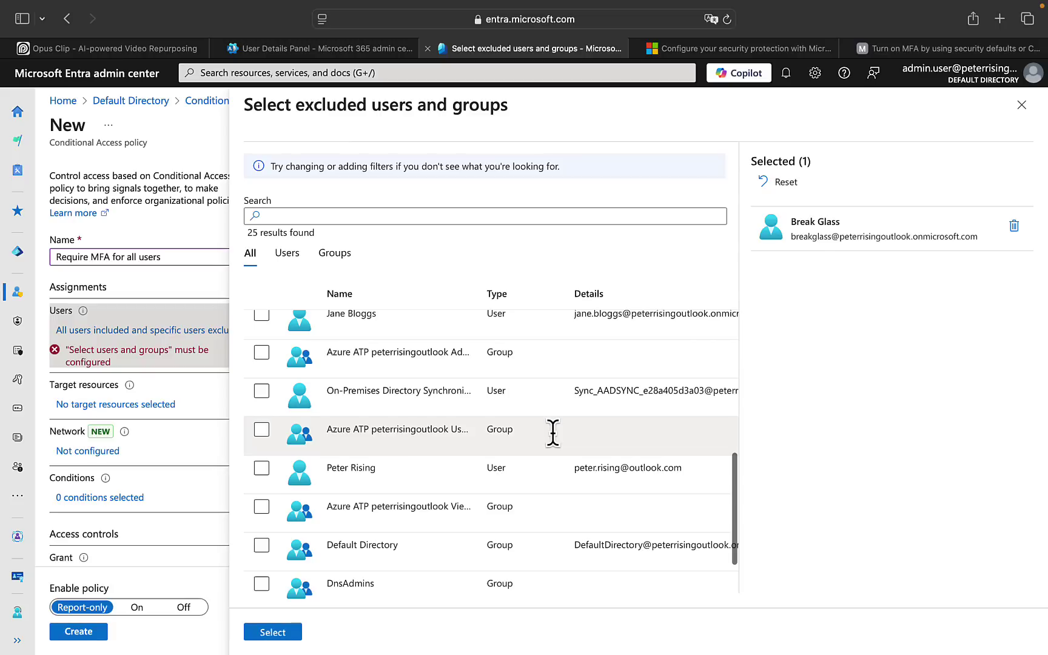
scroll(552, 432, "down", 2)
scroll(553, 432, "up", 10)
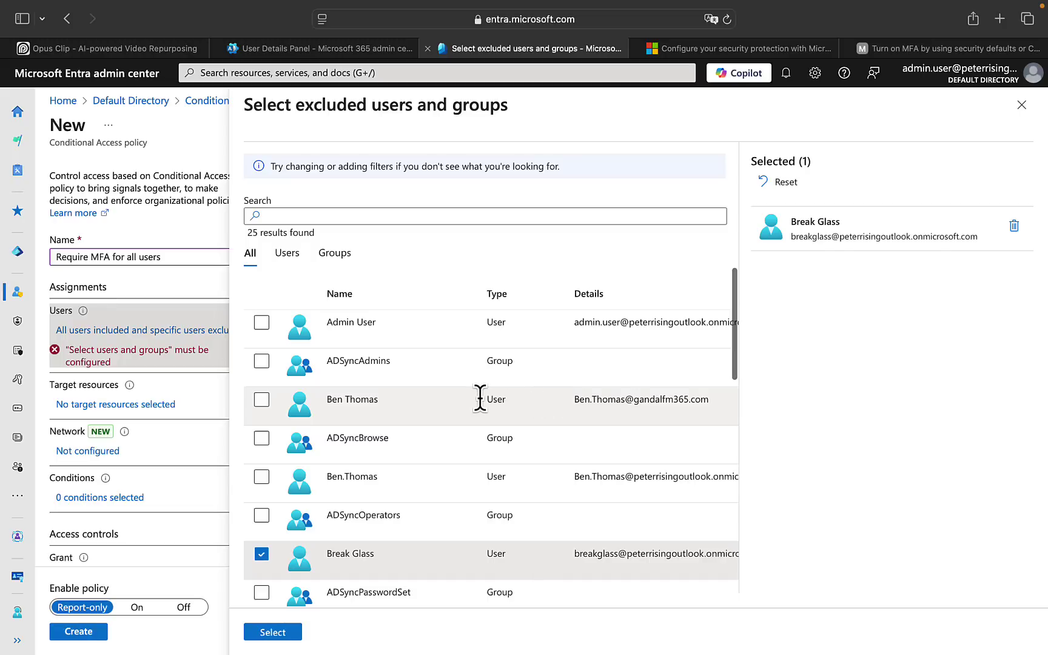
left_click(262, 322)
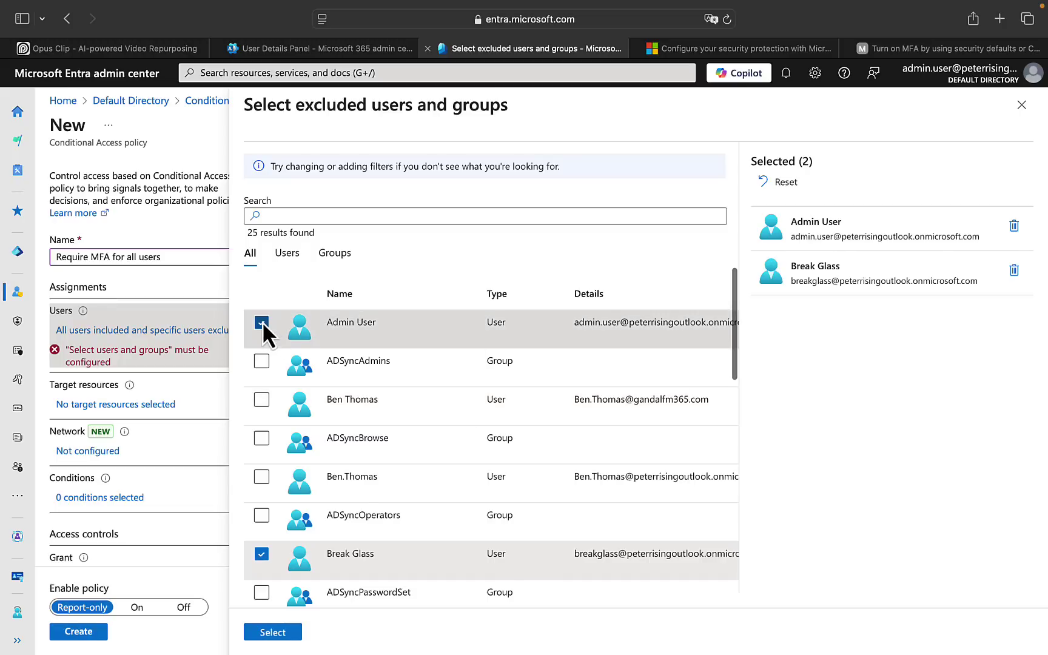
left_click(273, 633)
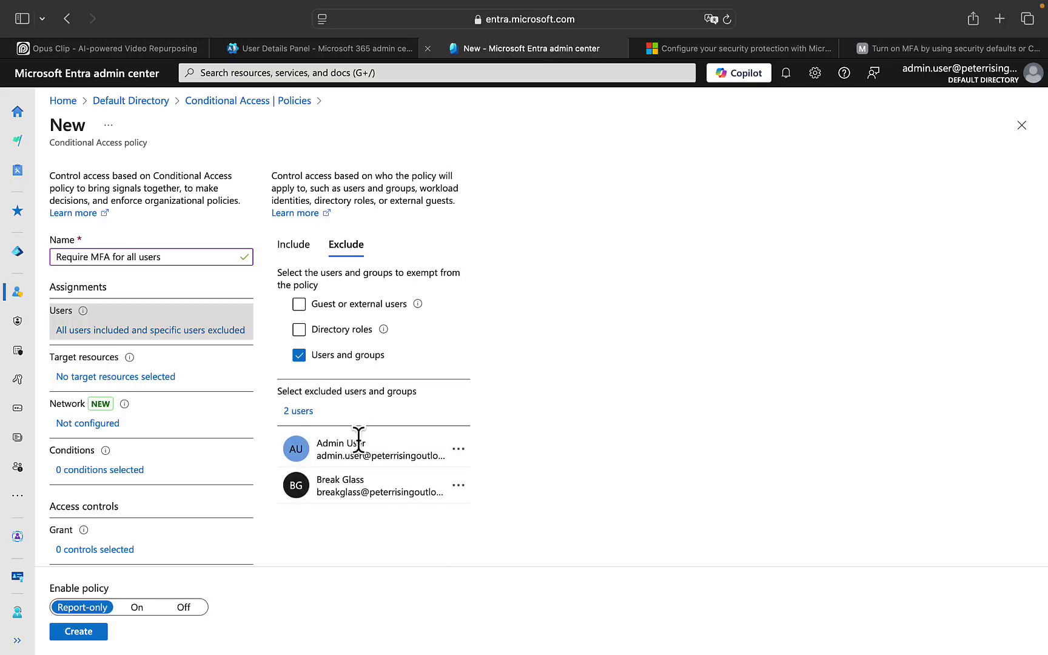
left_click(293, 249)
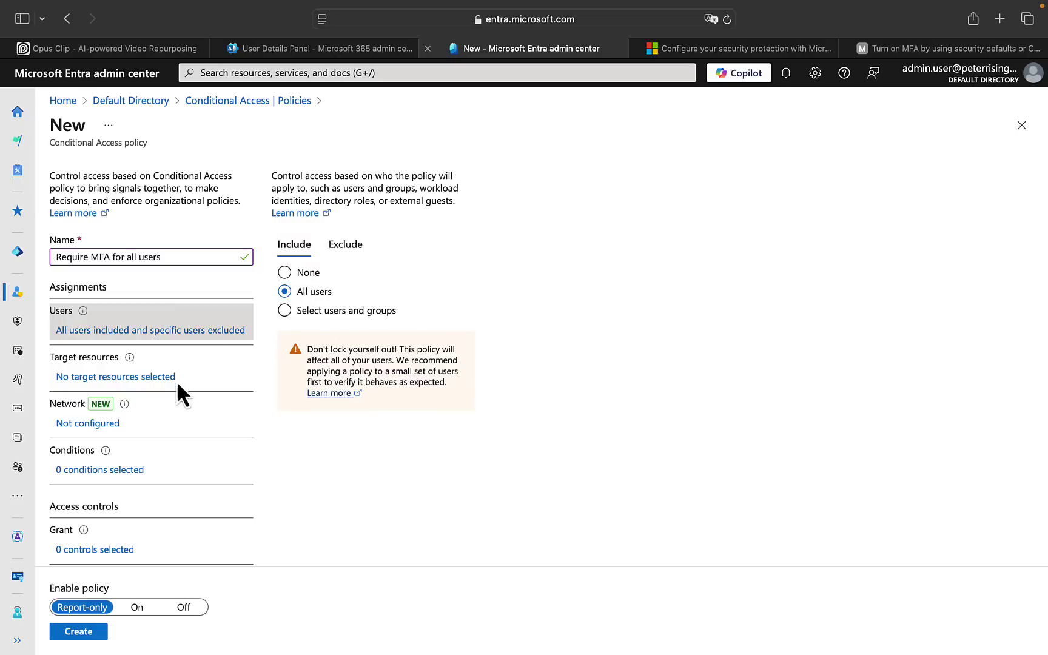
Open the policy's target resources and review the User actions and Authentication context options
left_click(138, 377)
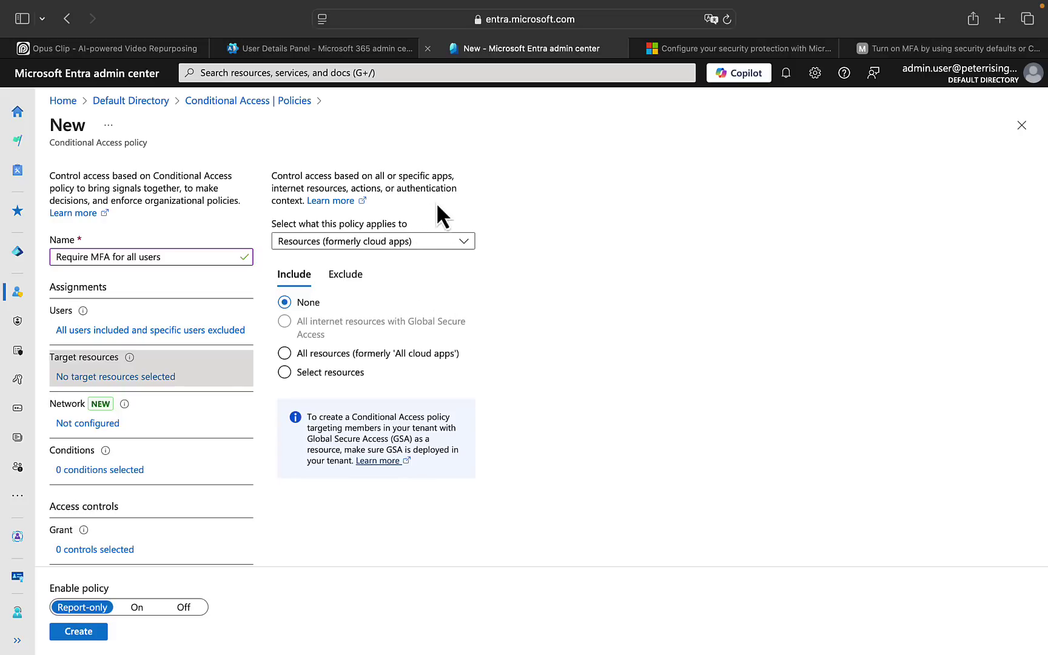
left_click(465, 243)
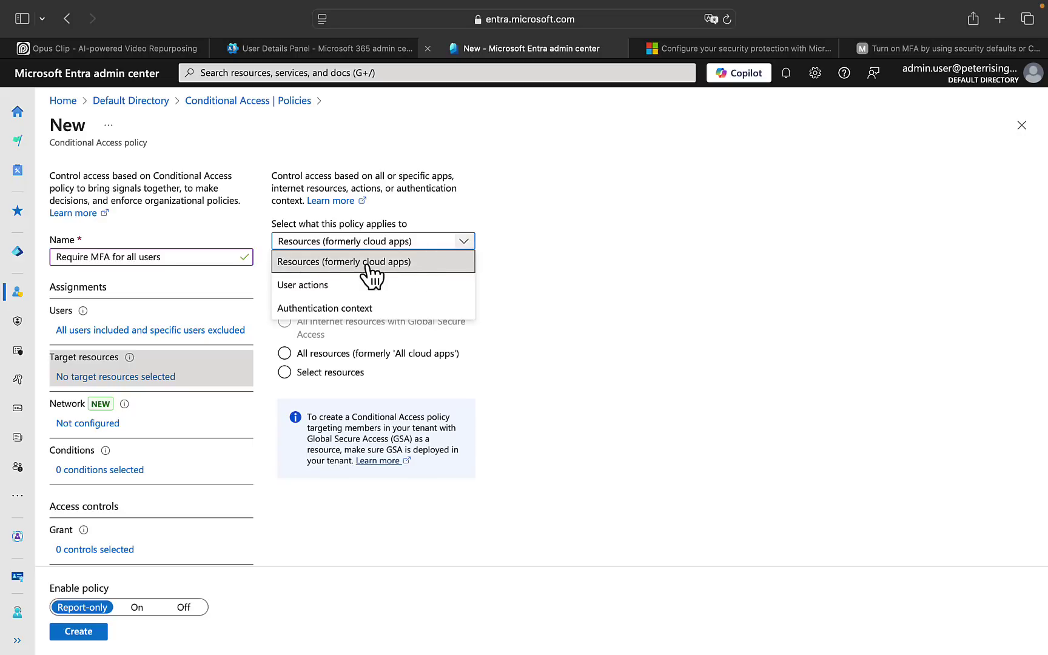
left_click(334, 285)
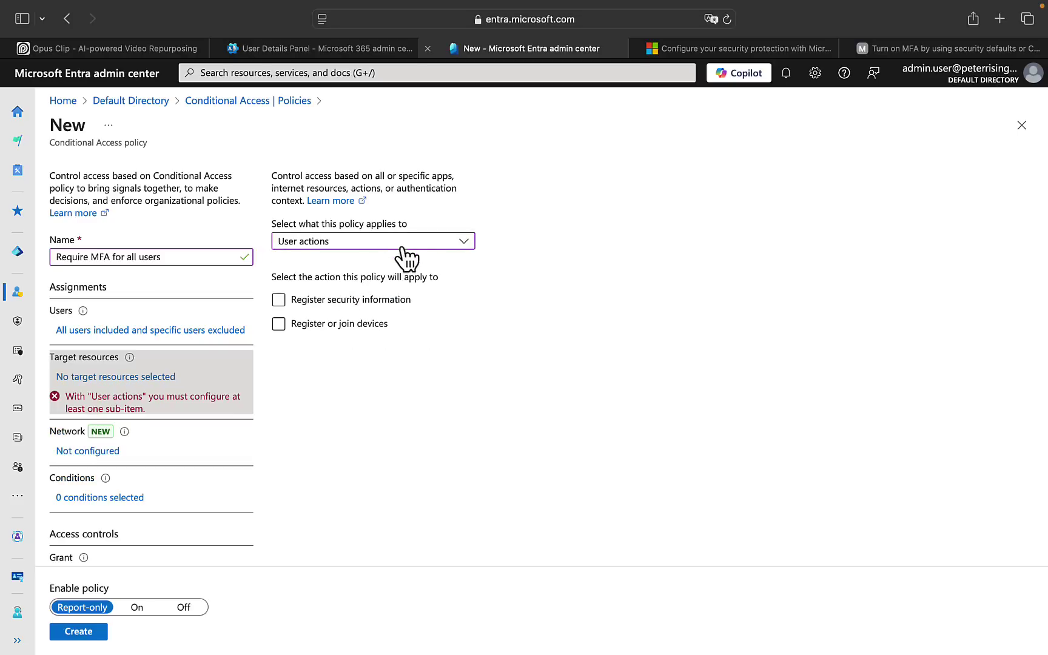
left_click(327, 298)
left_click(317, 324)
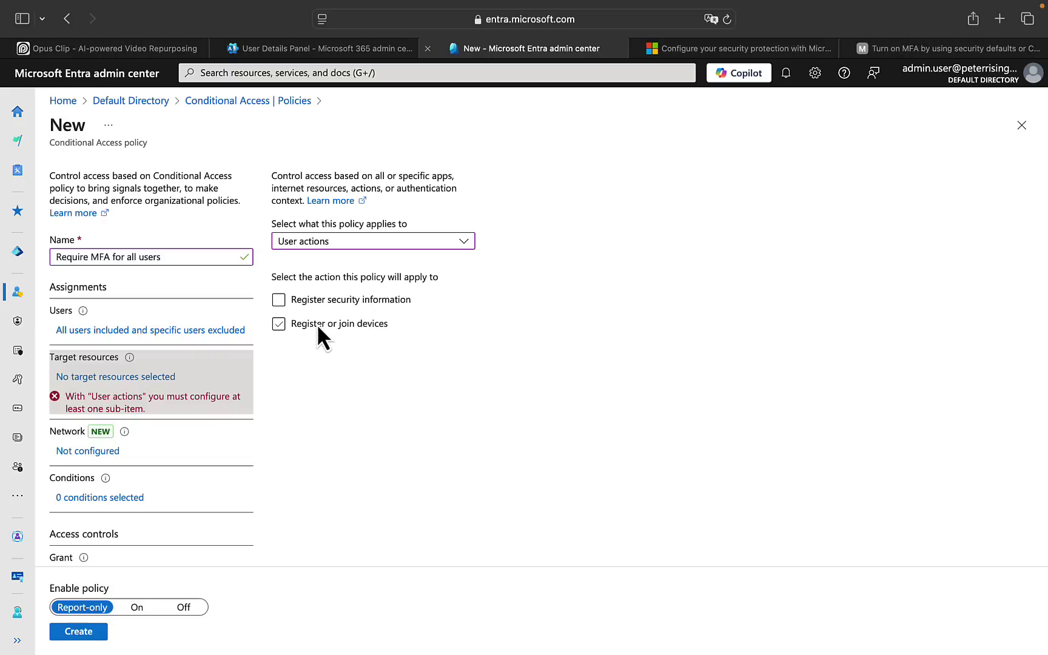
left_click(465, 242)
left_click(360, 309)
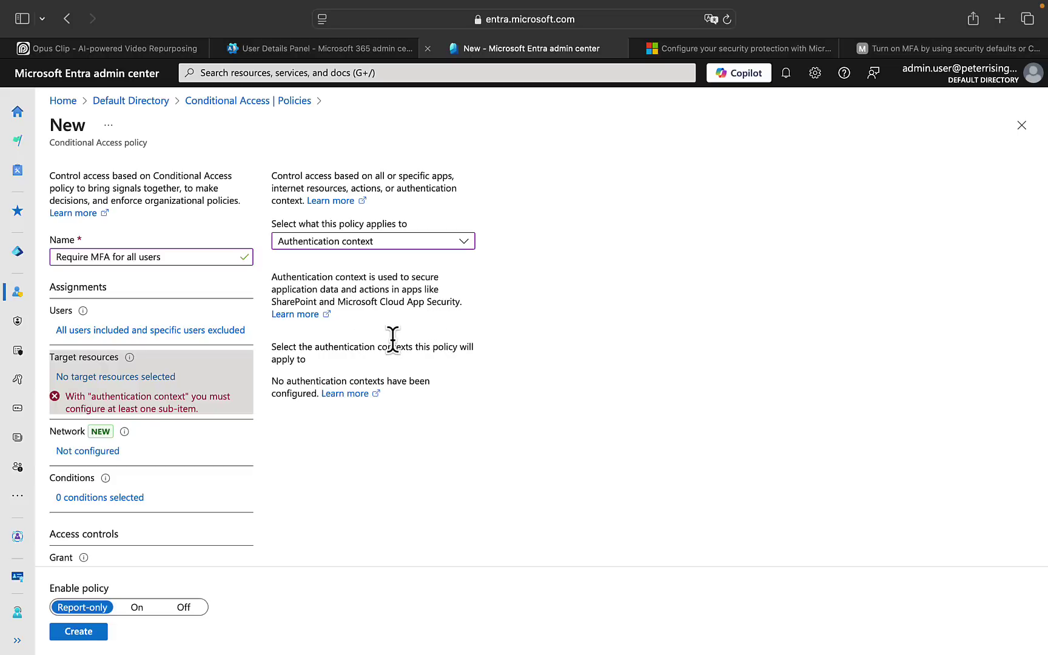
Switch the policy's target to Resources (formerly cloud apps) and try including all resources
left_click(464, 242)
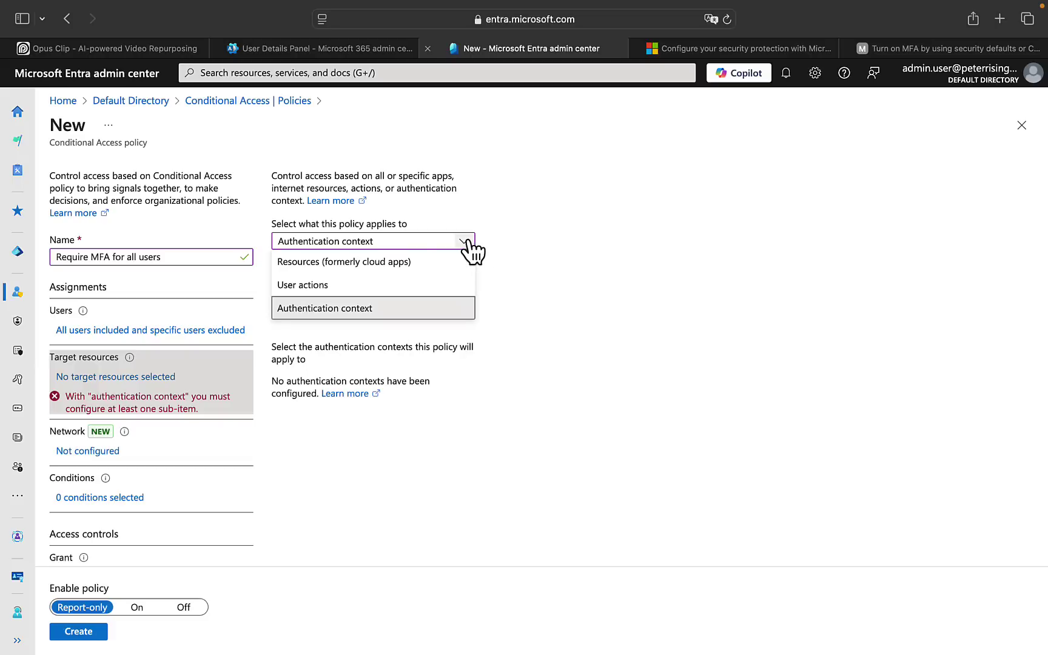
left_click(388, 263)
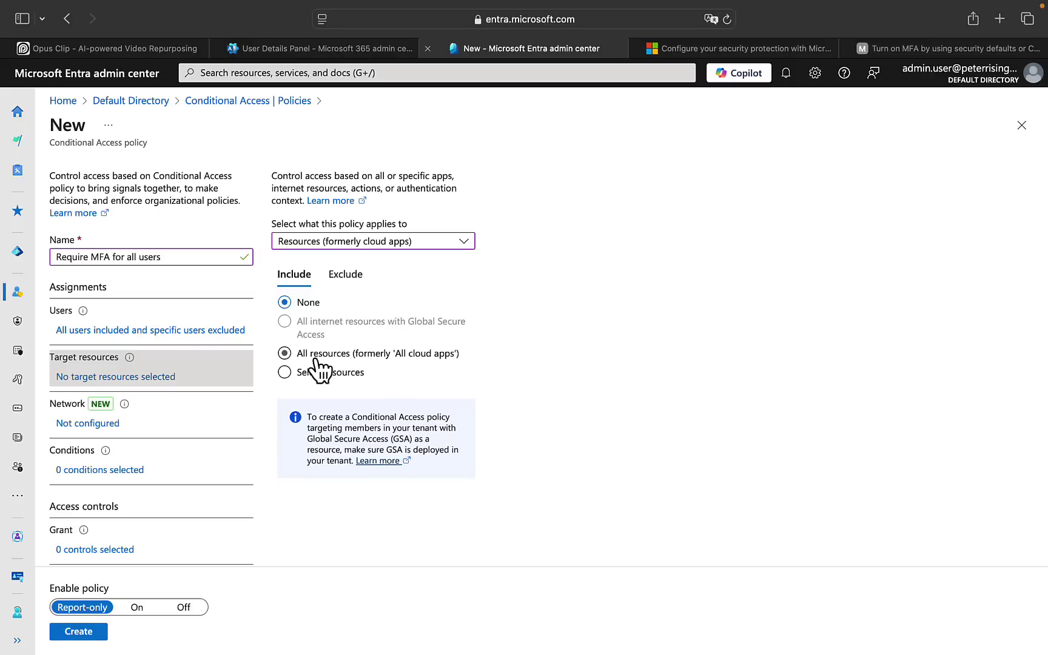
left_click(285, 353)
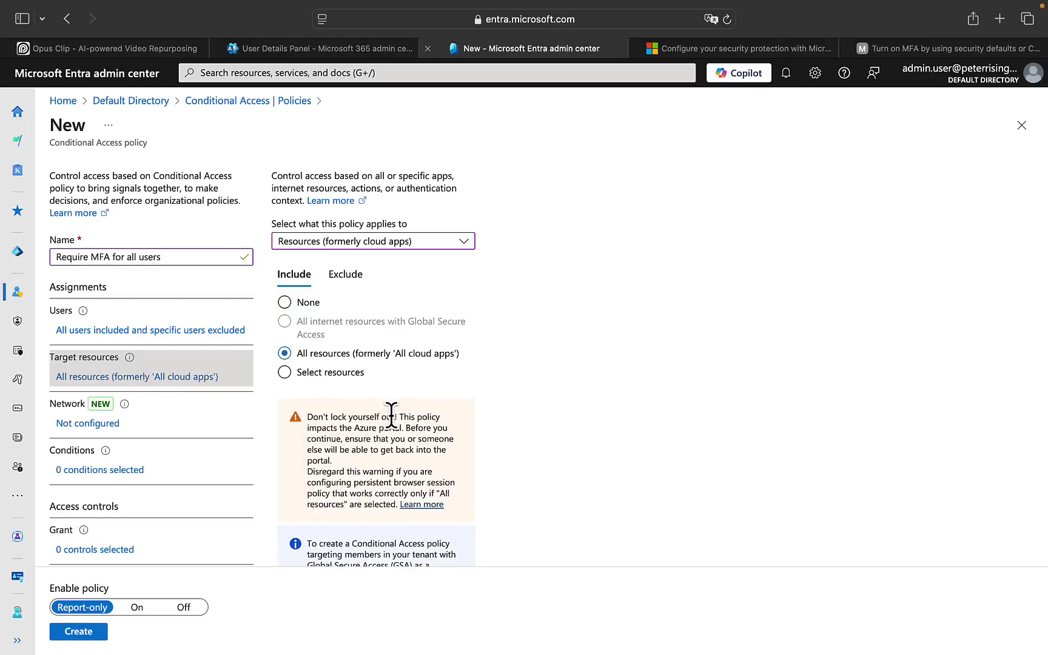
scroll(392, 410, "down", 2)
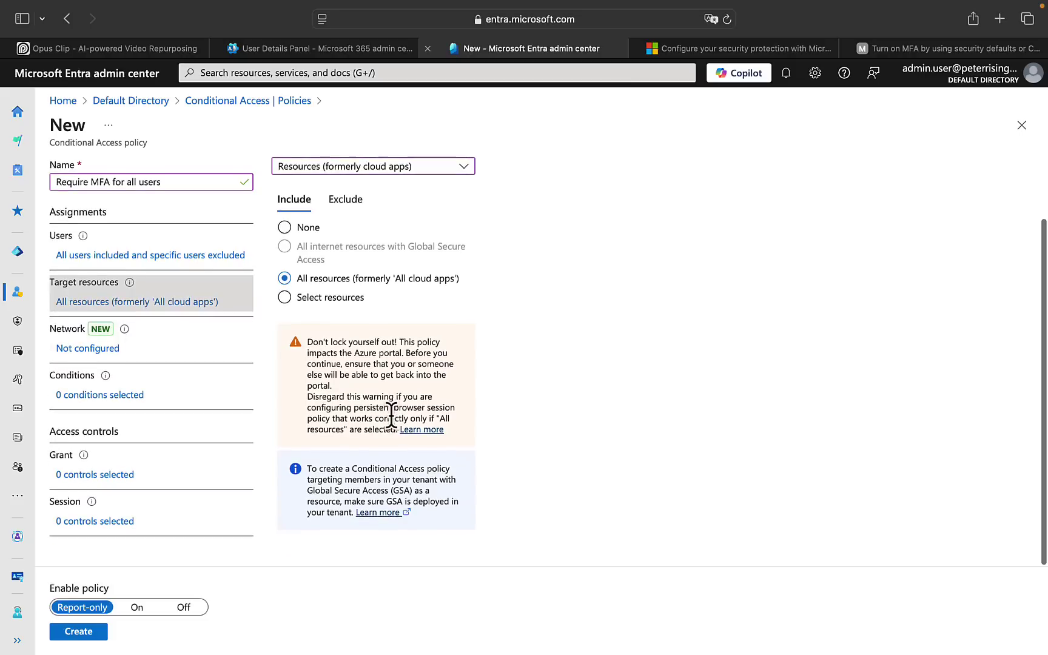
Restrict the policy to selected resources, check the resource filter options, and include Office 365
left_click(285, 298)
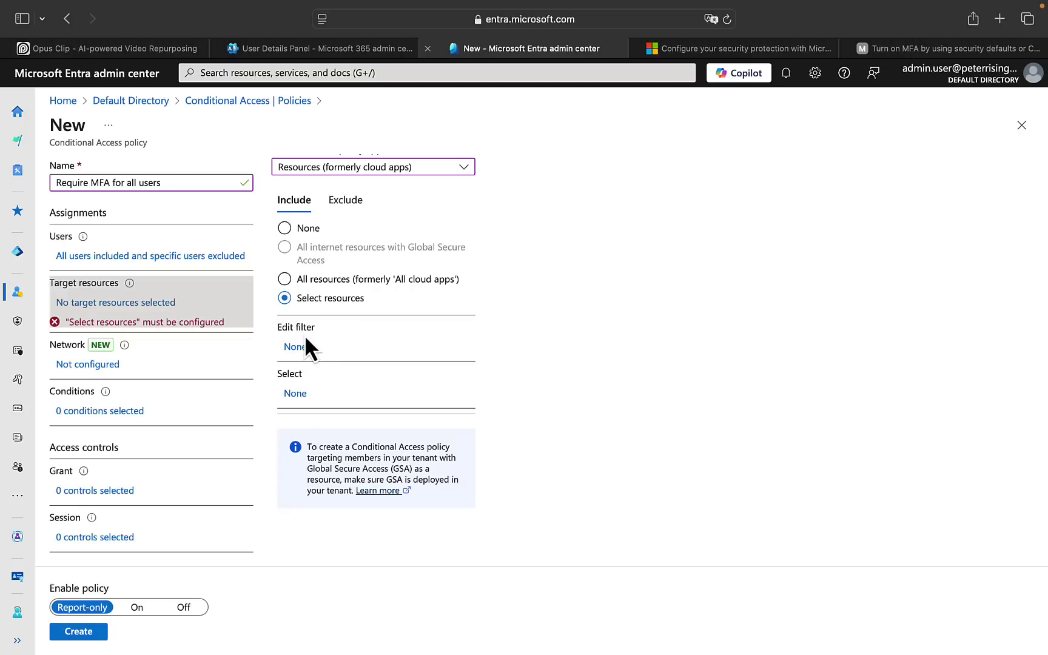
left_click(296, 348)
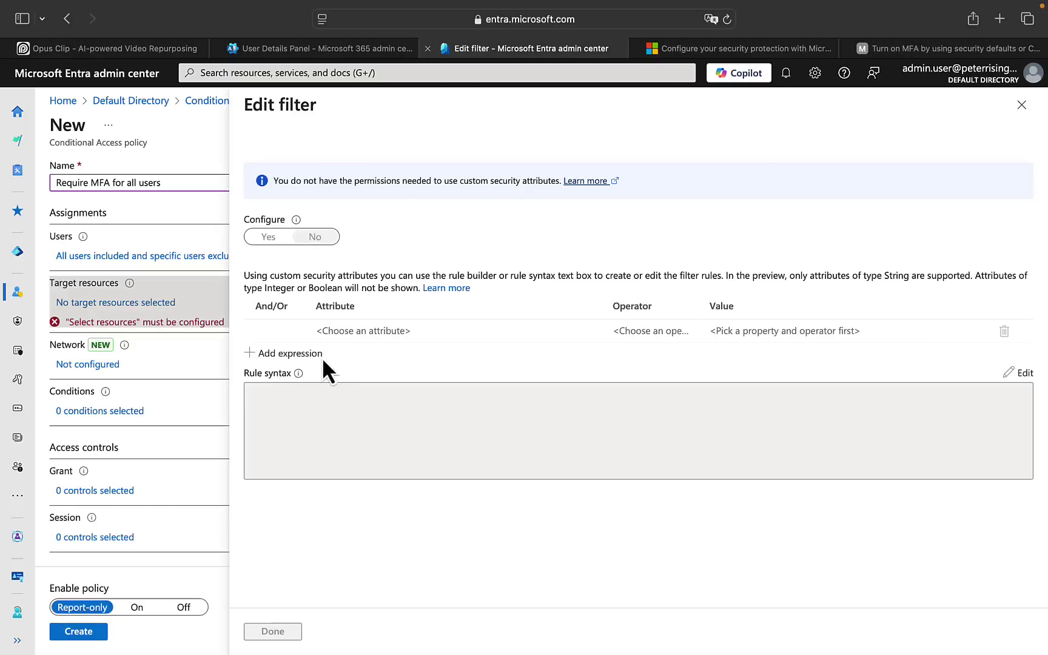
left_click(1022, 105)
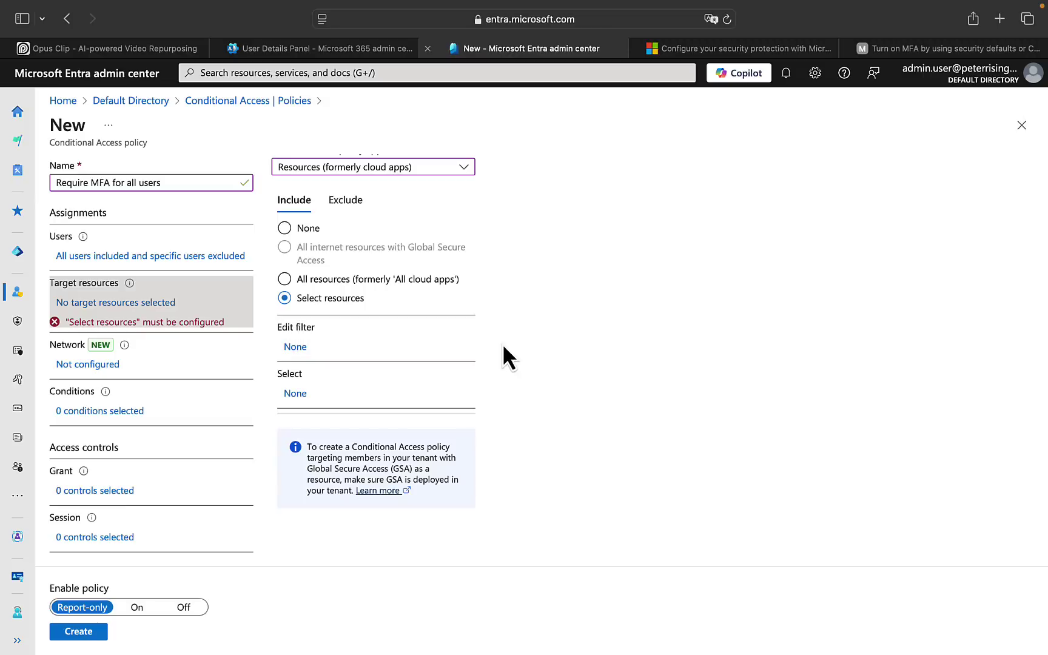
left_click(295, 394)
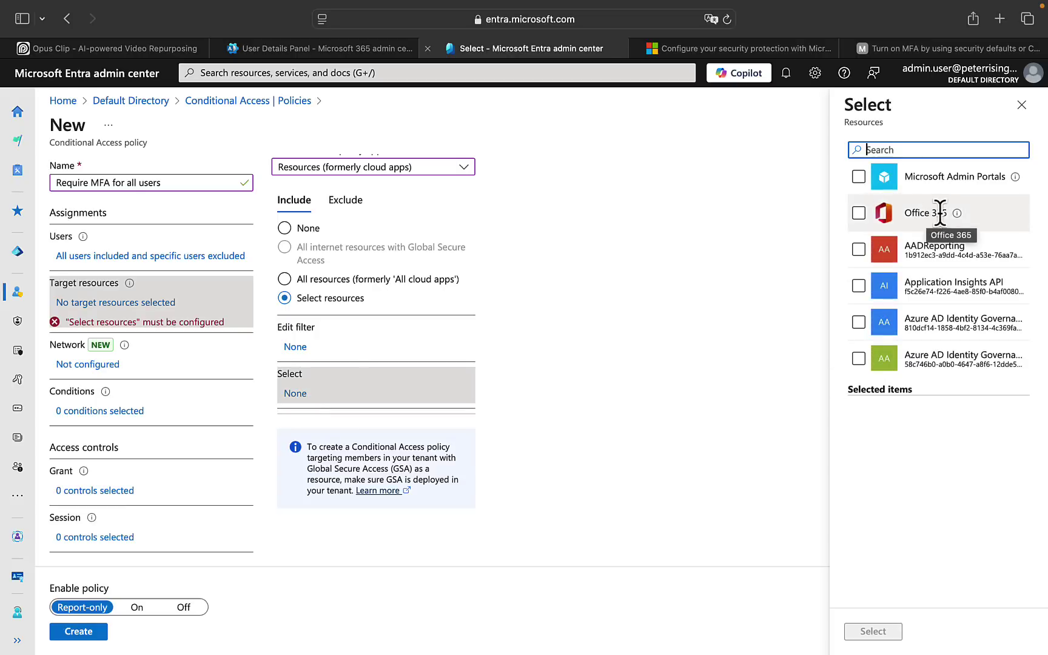
mouse_move(958, 214)
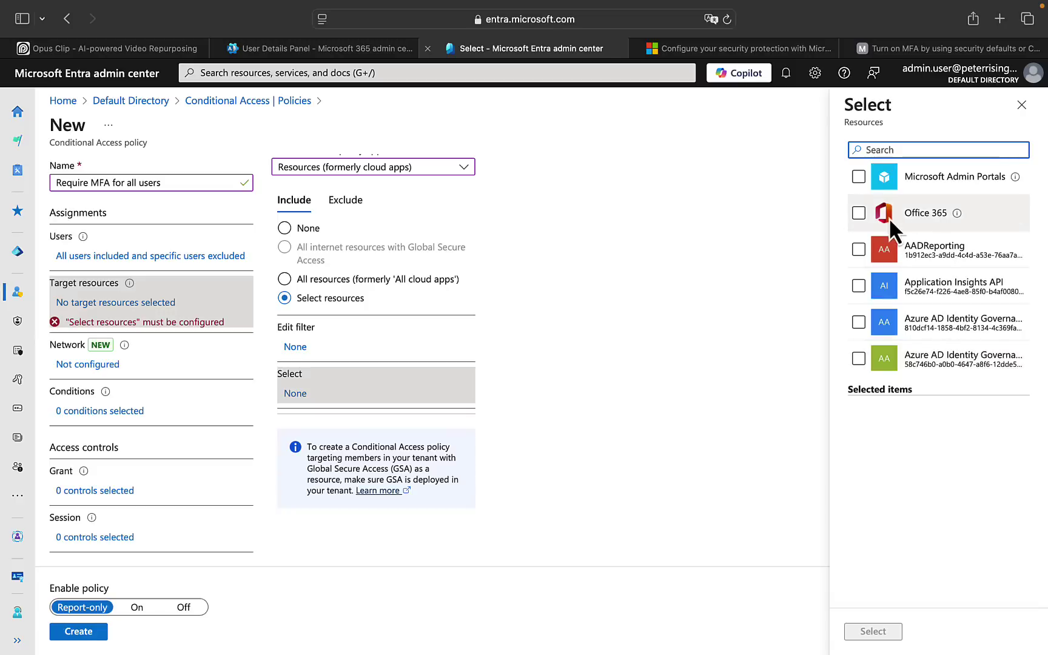
left_click(859, 212)
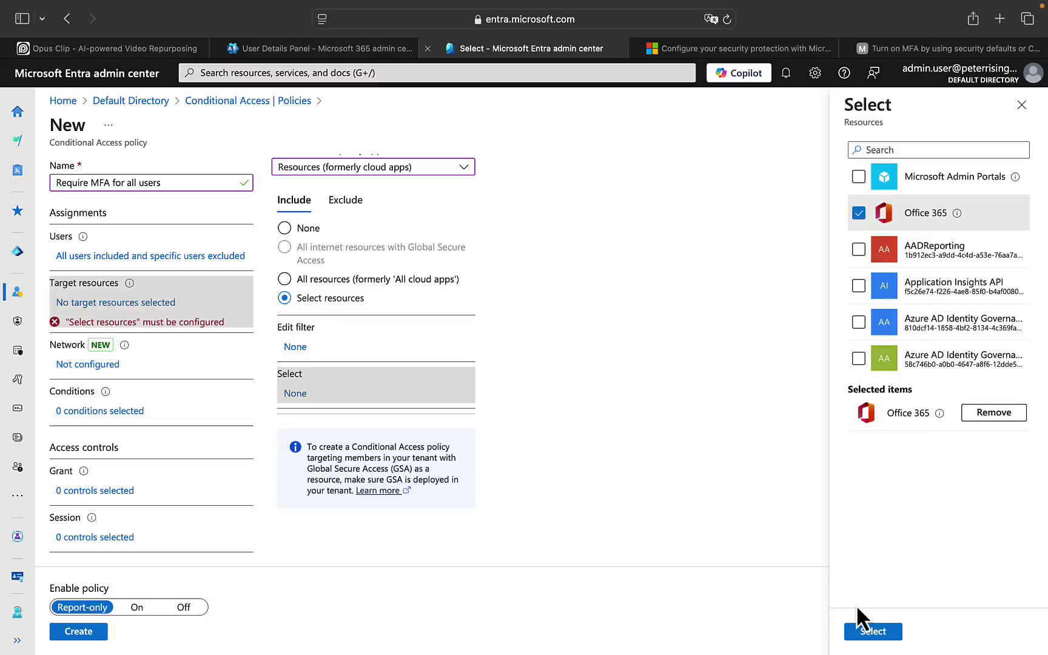
left_click(873, 632)
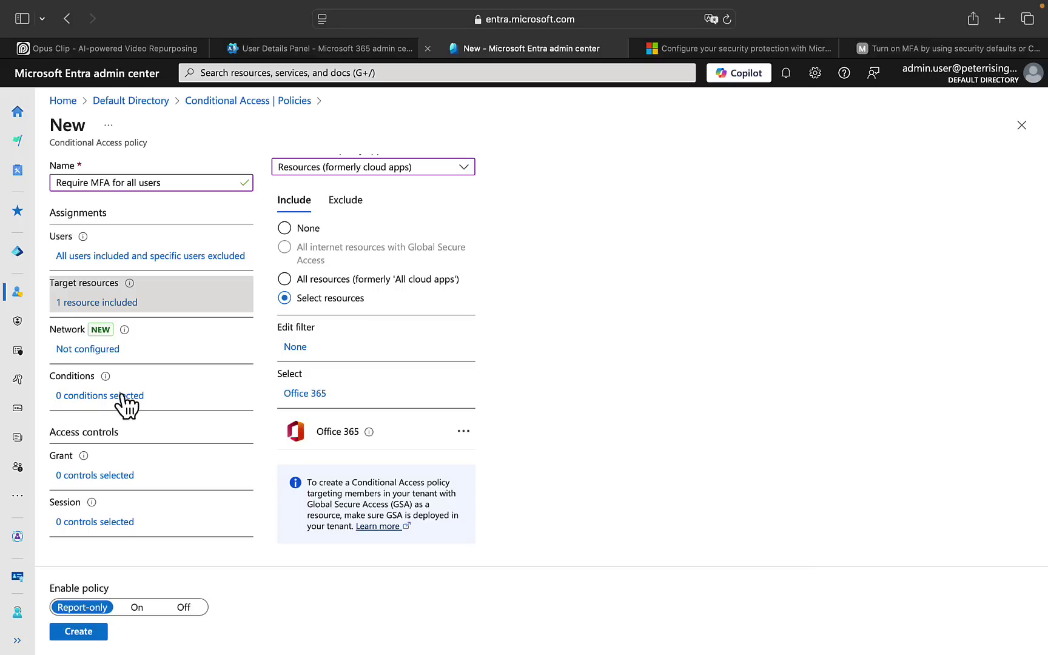
Configure the policy's device platforms condition to include only Windows, checking the exclusion options too
left_click(88, 395)
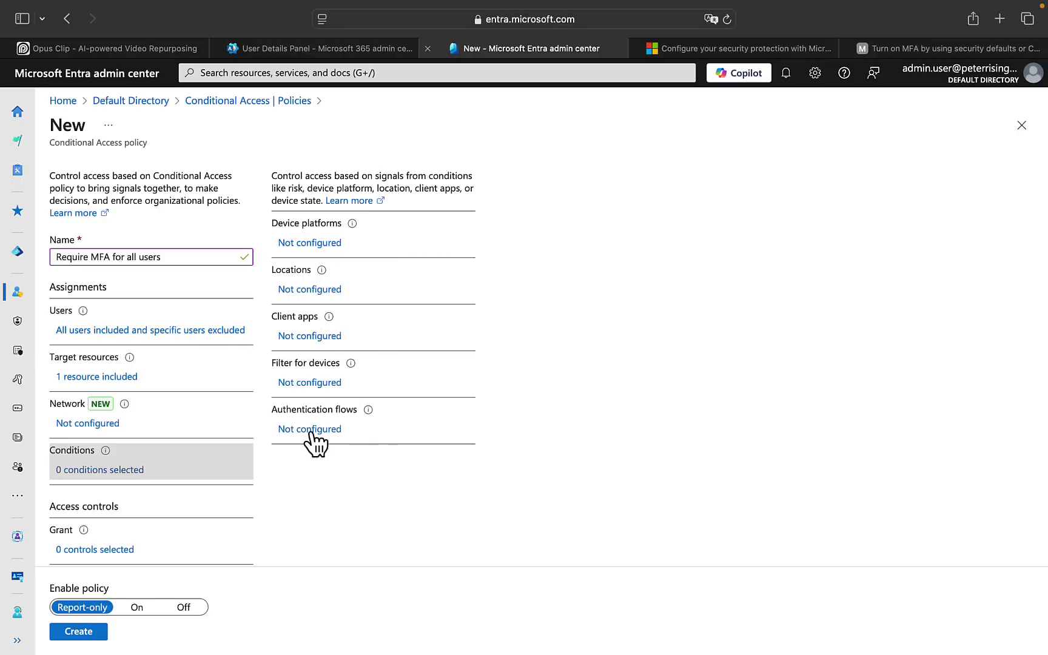
left_click(314, 243)
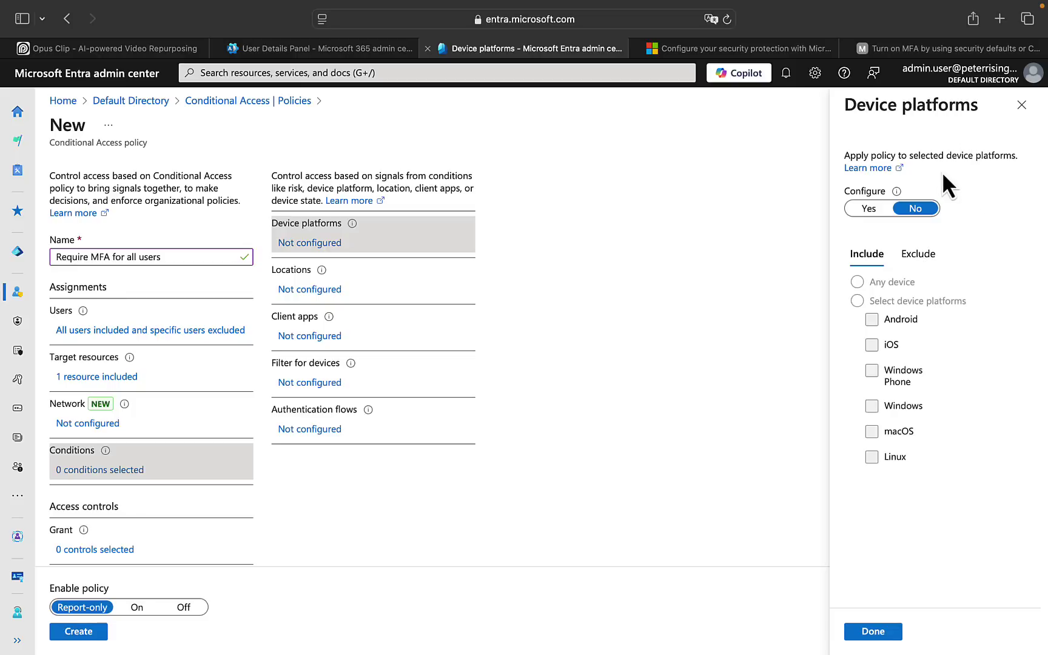
left_click(869, 209)
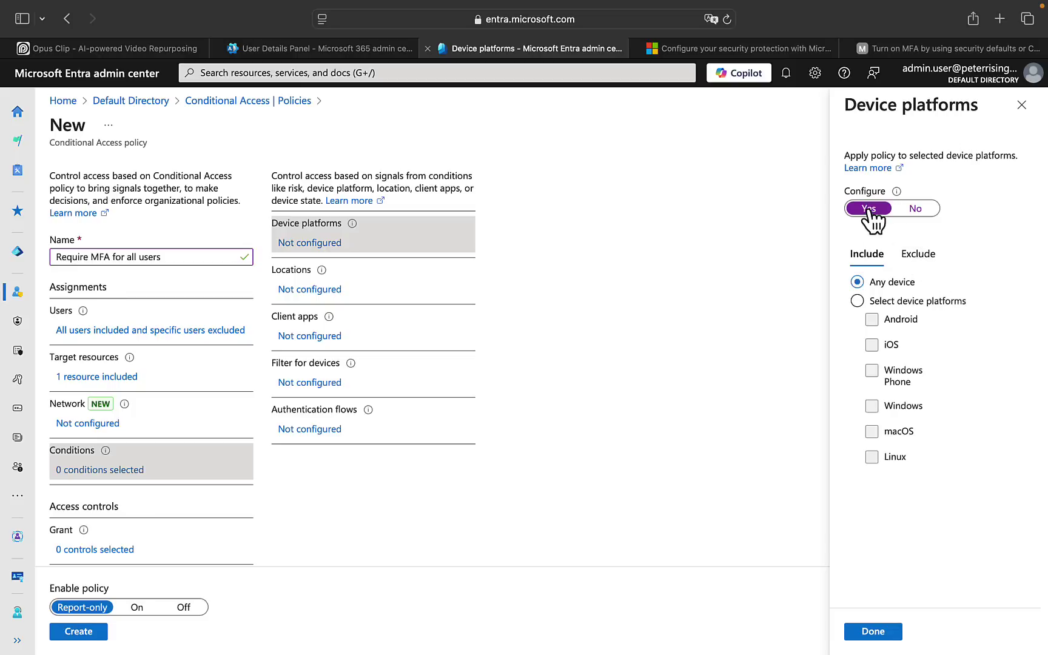
left_click(857, 301)
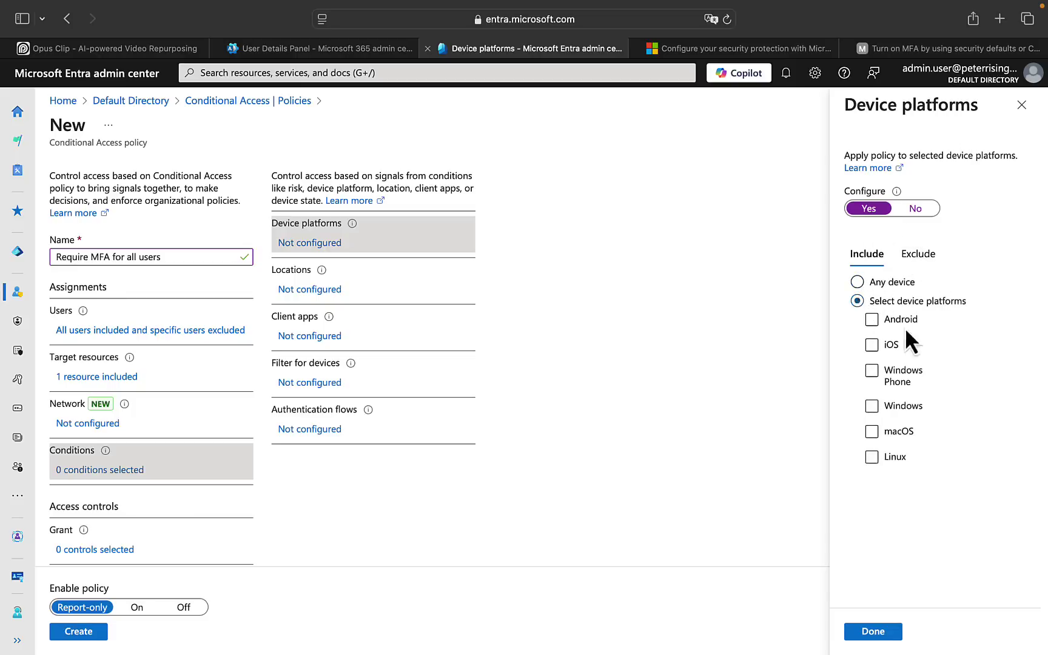
left_click(872, 406)
left_click(927, 258)
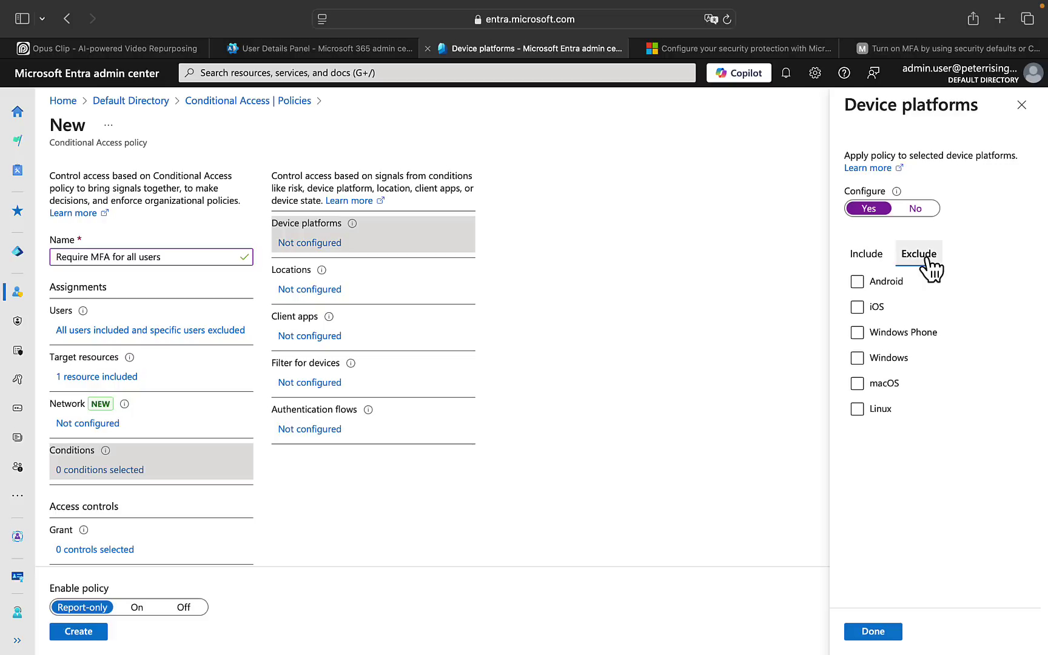
left_click(873, 258)
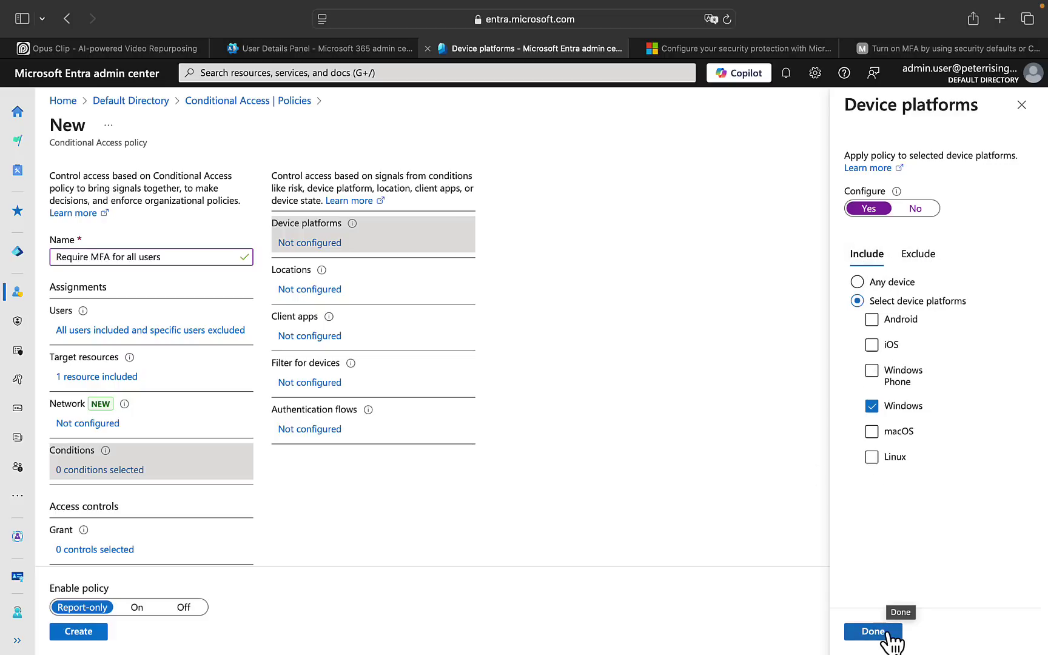
left_click(872, 632)
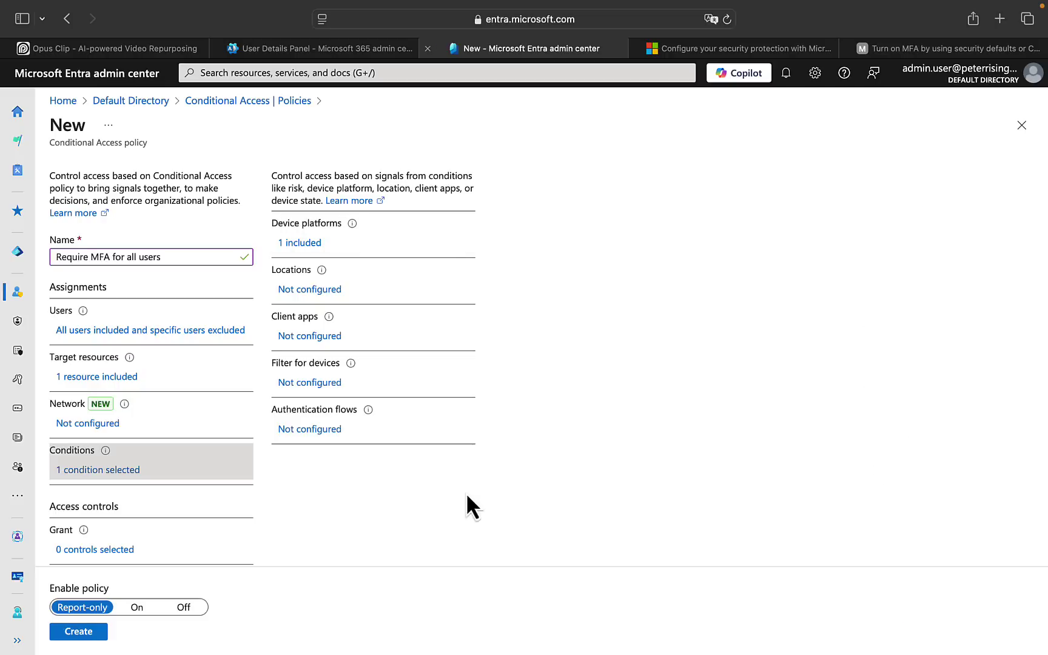
Set the policy's grant control to grant access with Require multifactor authentication and apply it
scroll(293, 500, "down", 3)
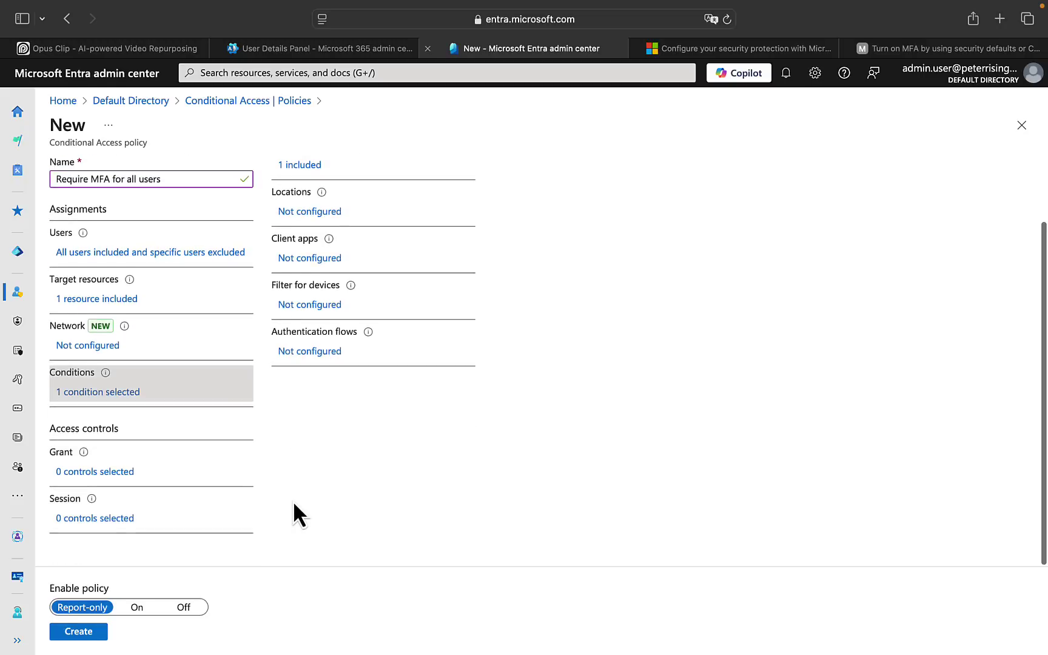
left_click(102, 476)
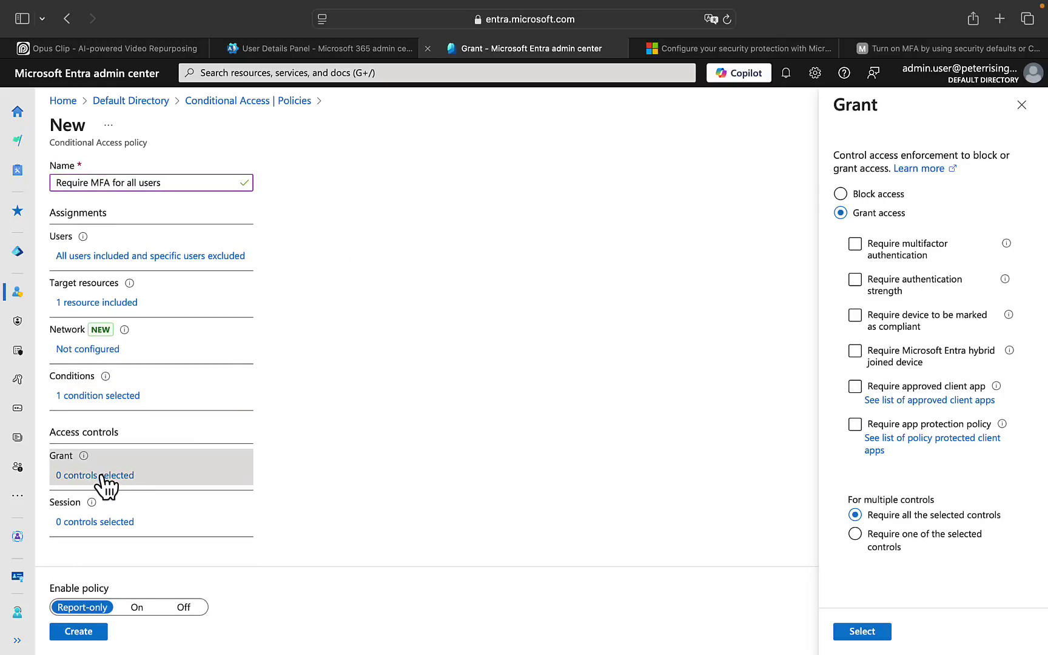
left_click(855, 244)
left_click(855, 244)
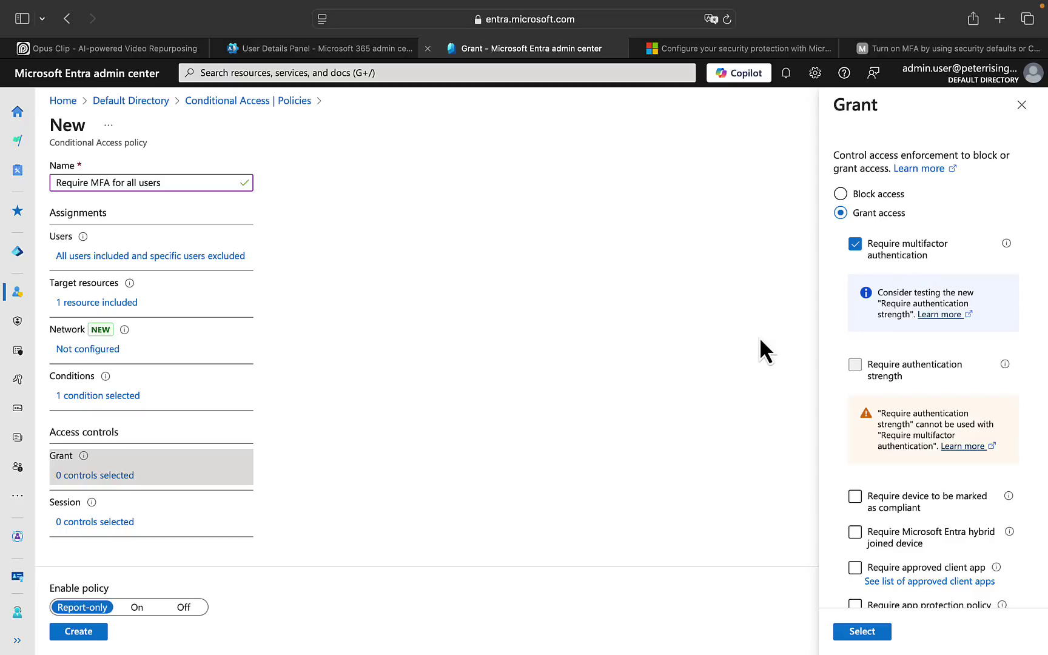
scroll(906, 433, "down", 5)
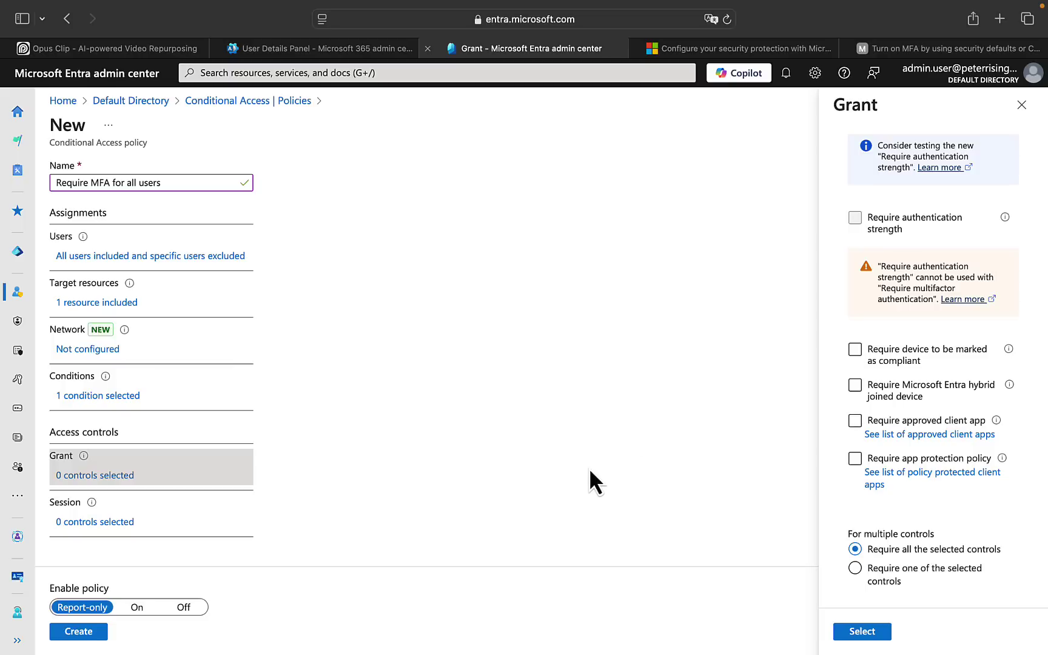
scroll(906, 297, "up", 5)
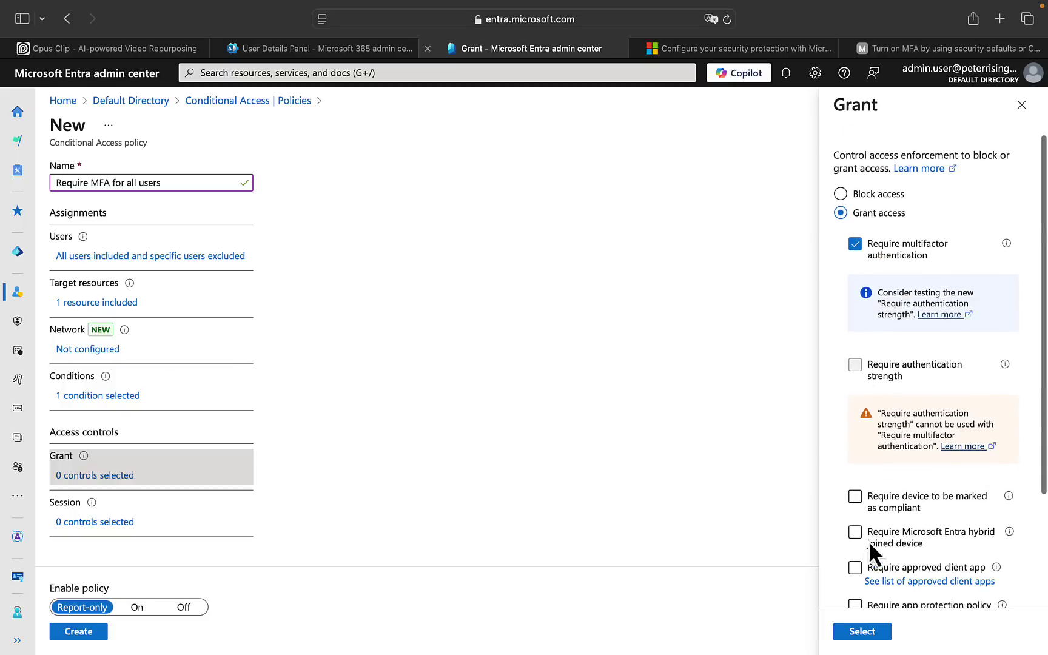
left_click(867, 634)
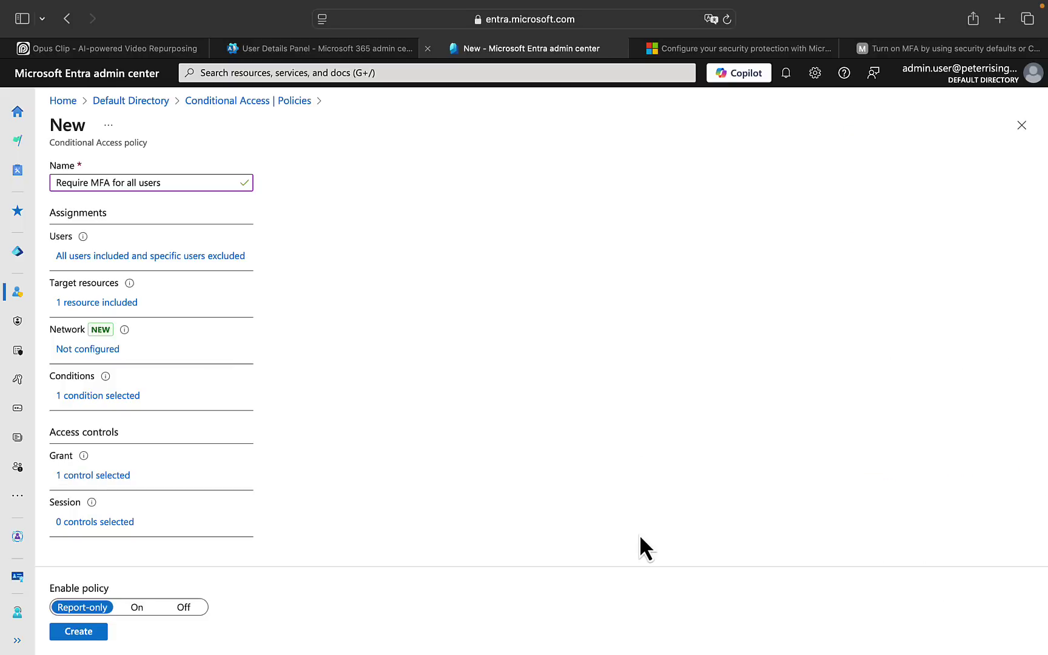
Review the policy's available session controls and close them without applying any
left_click(108, 522)
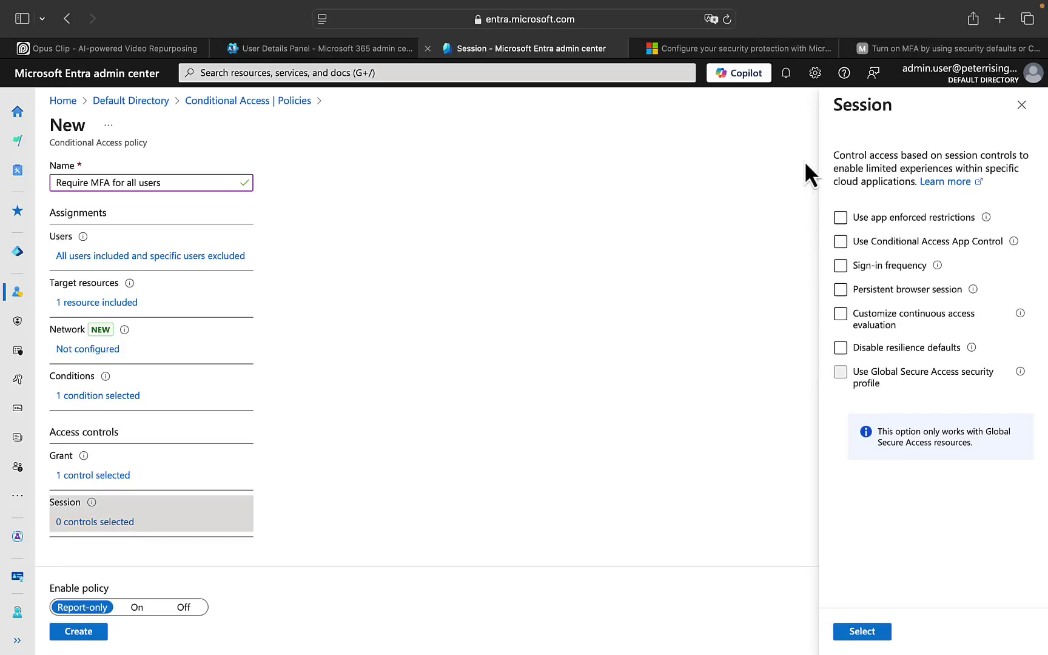
left_click(905, 220)
left_click(1021, 105)
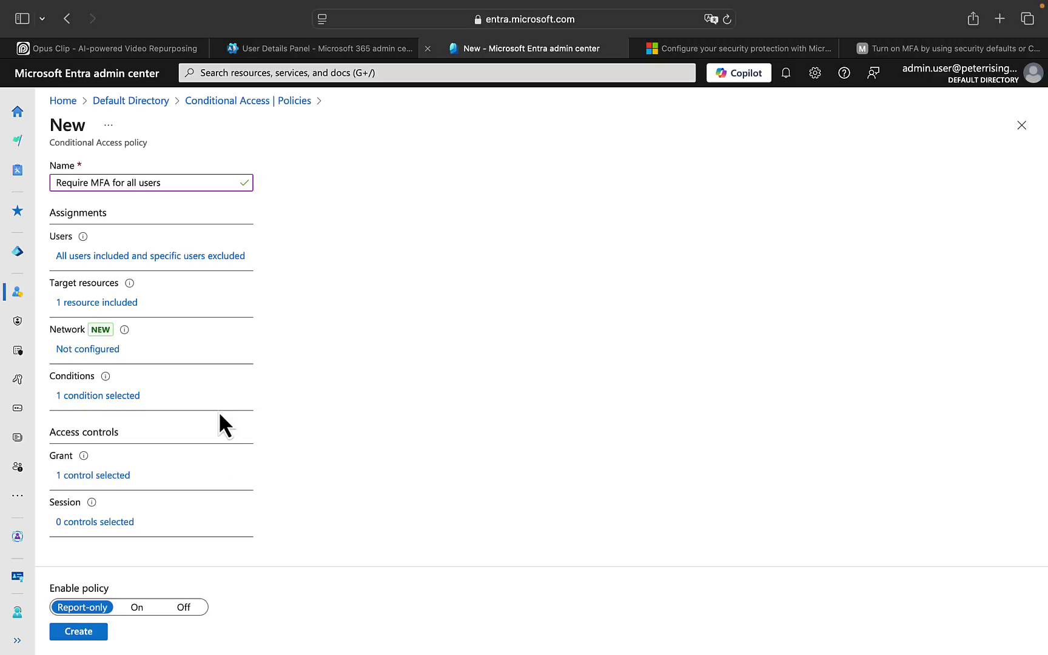
Create the policy in Report-only mode, and check its settings from the Conditional Access policies list
left_click(74, 633)
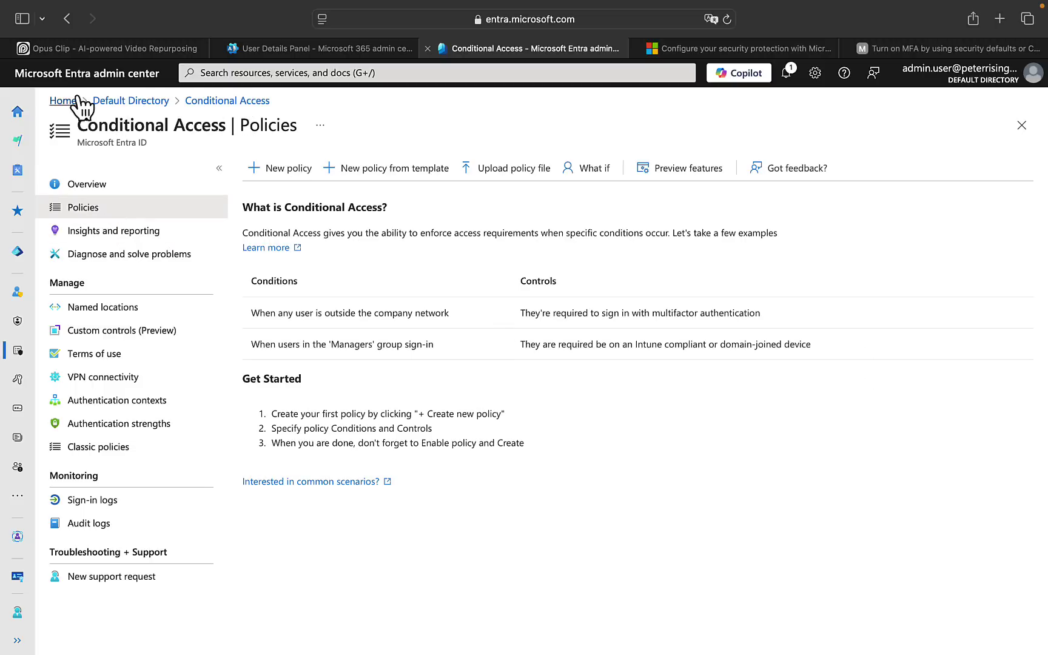
mouse_move(770, 10)
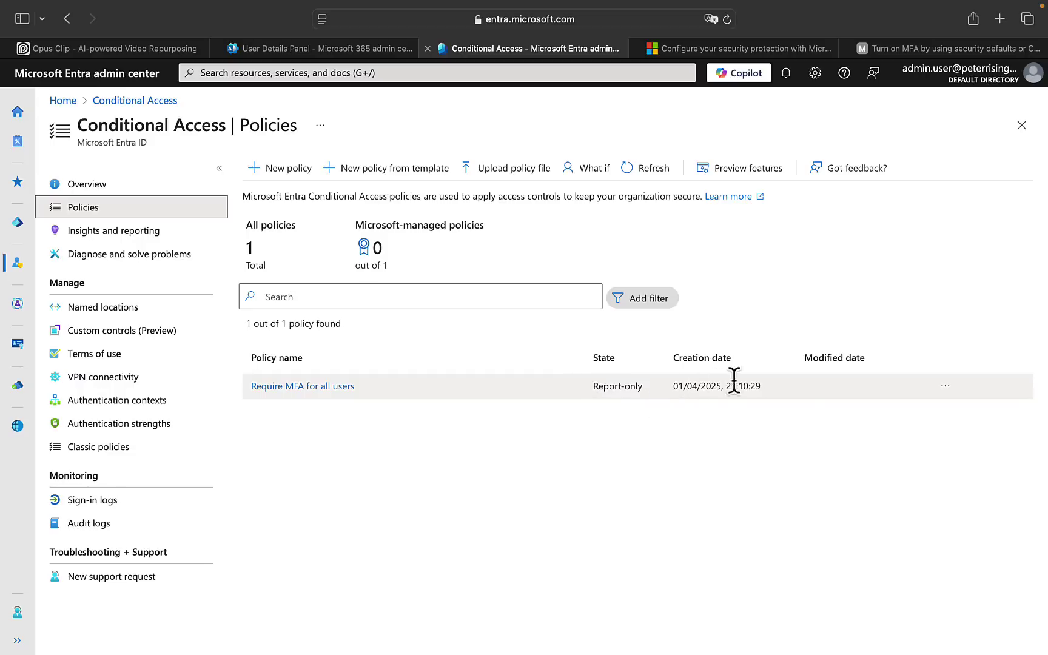
left_click(316, 387)
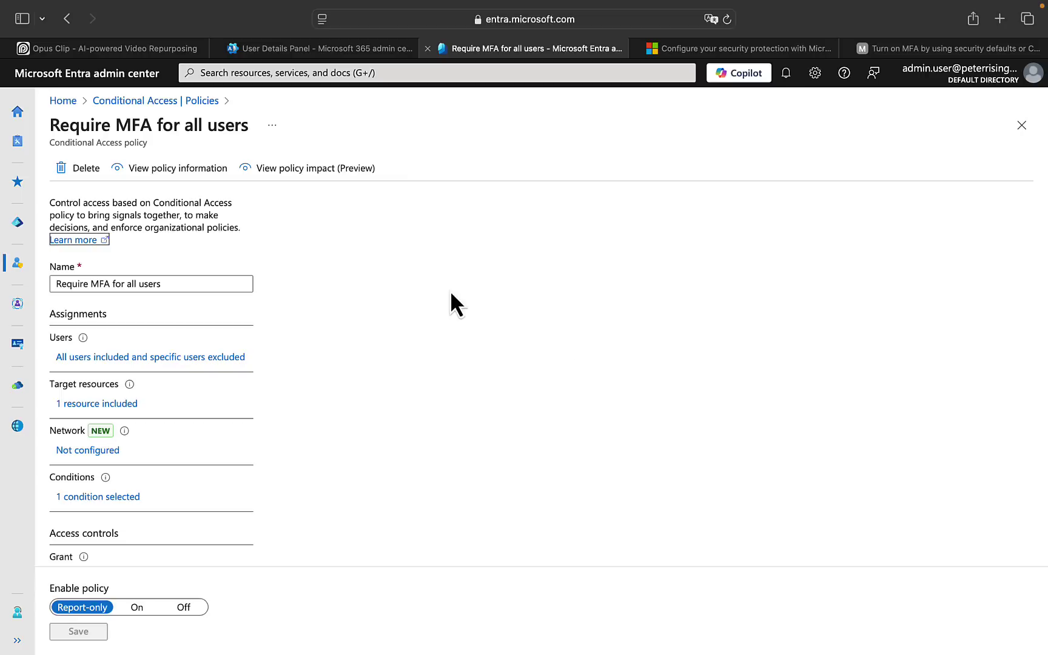
left_click(144, 102)
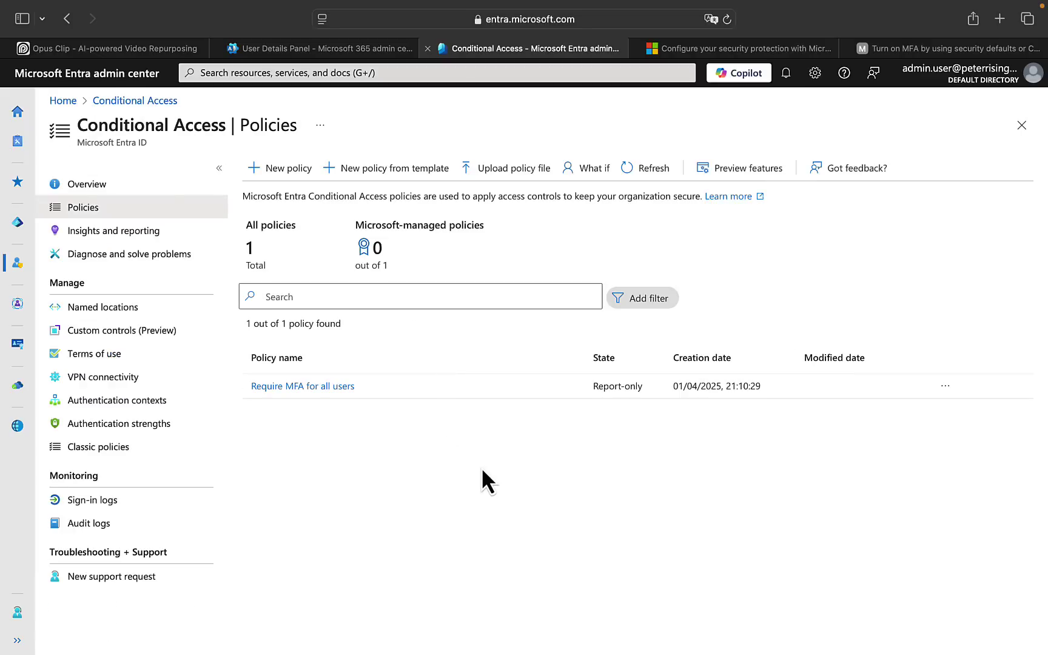
Switch to the Microsoft Learn security guidance and open the "Protect your admin accounts" article in a new tab to read
left_click(742, 48)
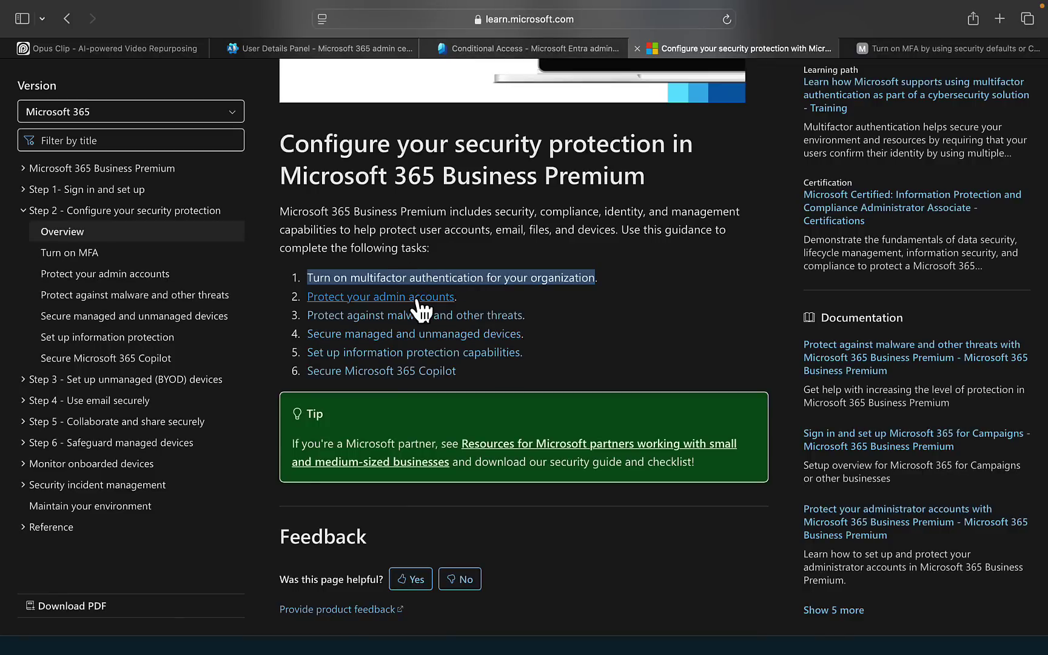
right_click(378, 297)
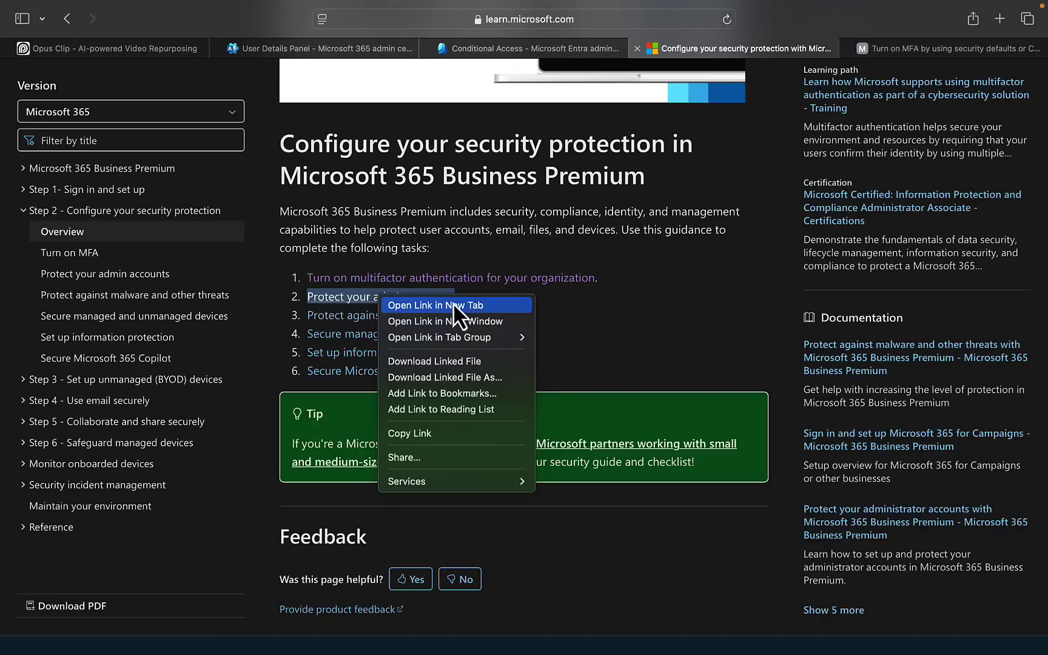
left_click(456, 304)
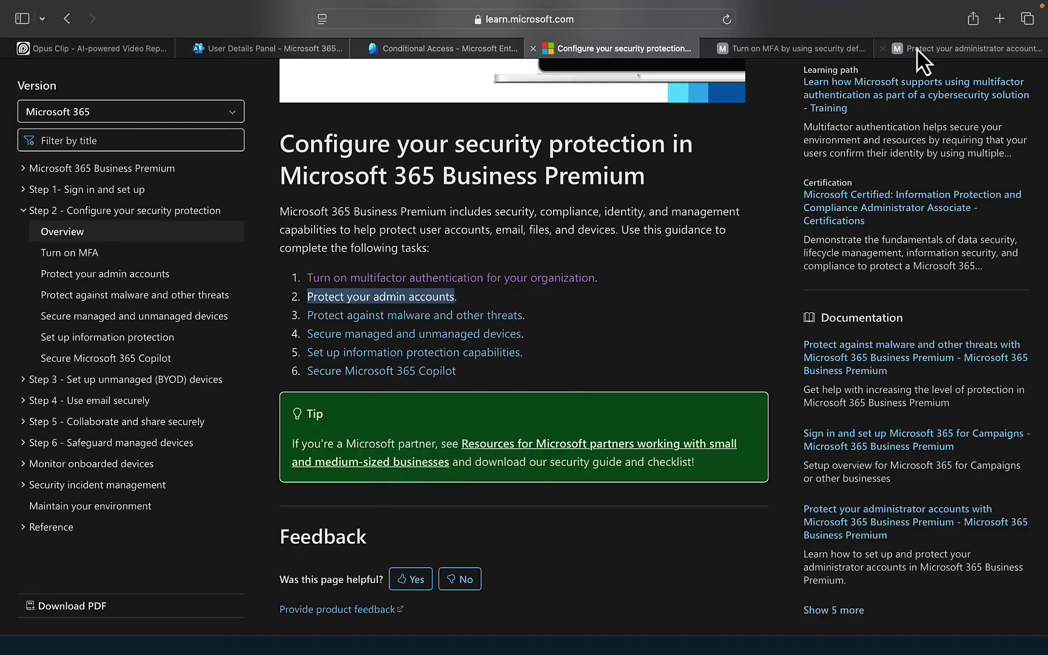
left_click(934, 50)
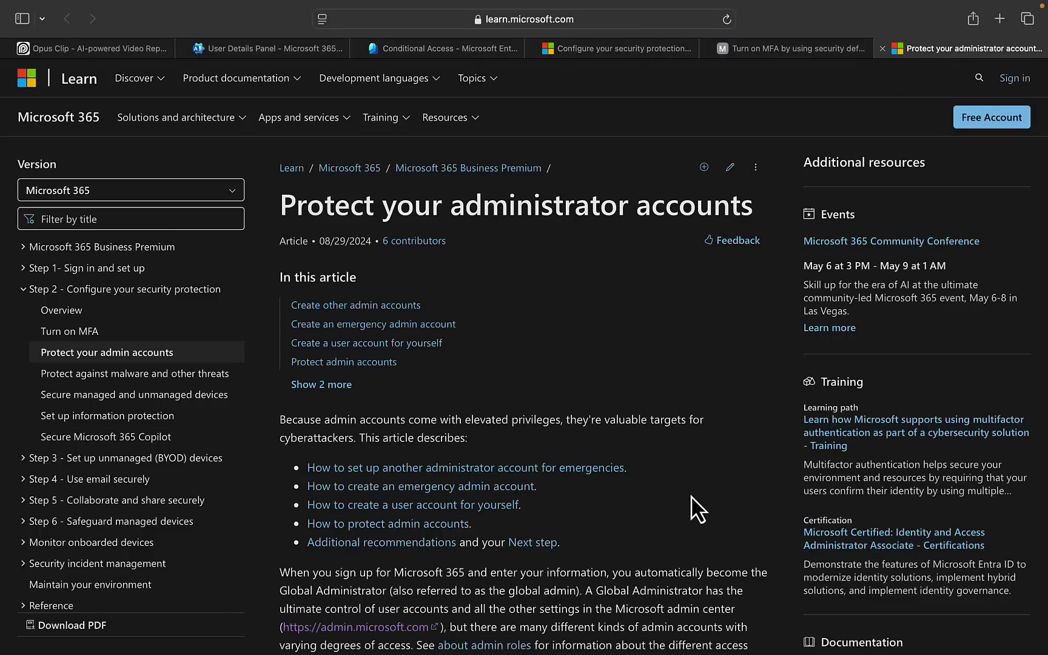
scroll(694, 507, "down", 2)
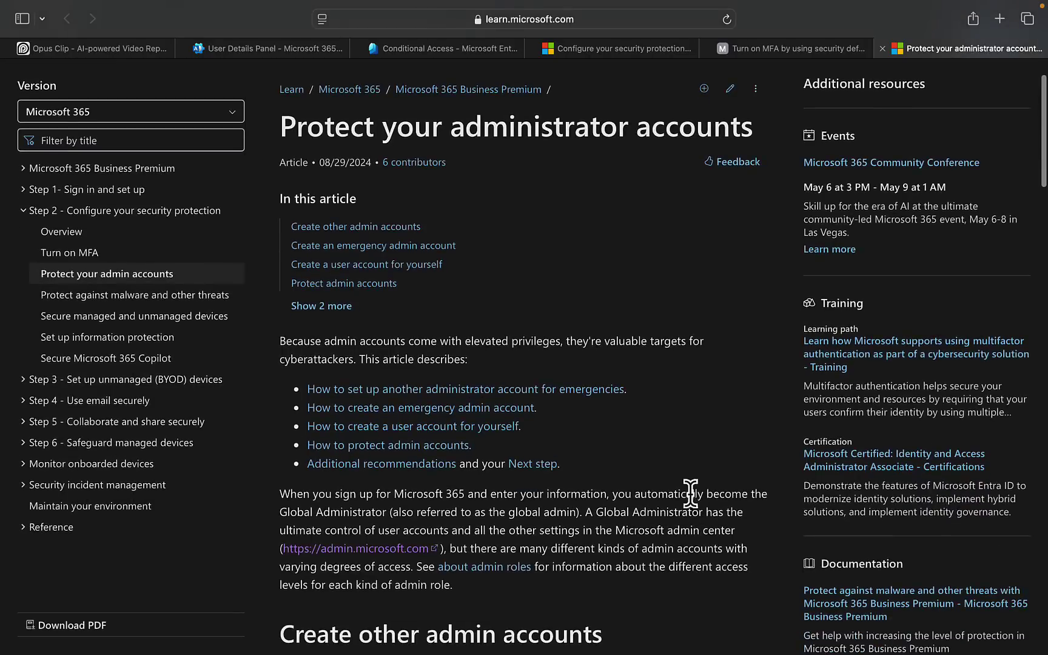
Read the article's introduction and its "Create other admin accounts" section, including the least-privilege note and the account creation instructions
scroll(581, 427, "down", 1)
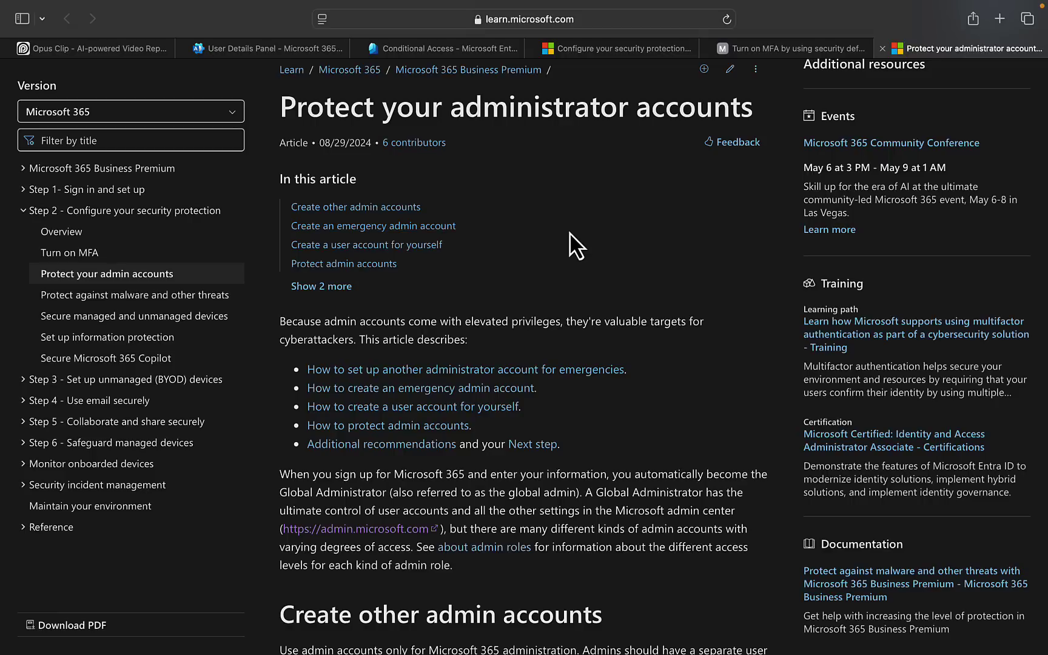
scroll(639, 347, "down", 3)
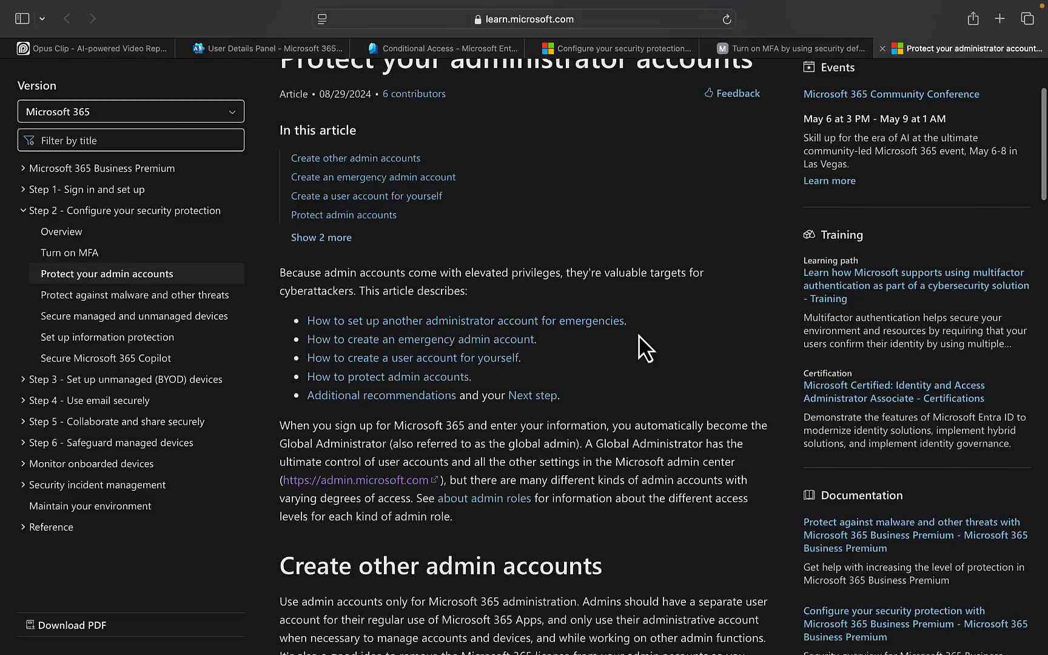
scroll(638, 347, "up", 5)
scroll(639, 347, "down", 2)
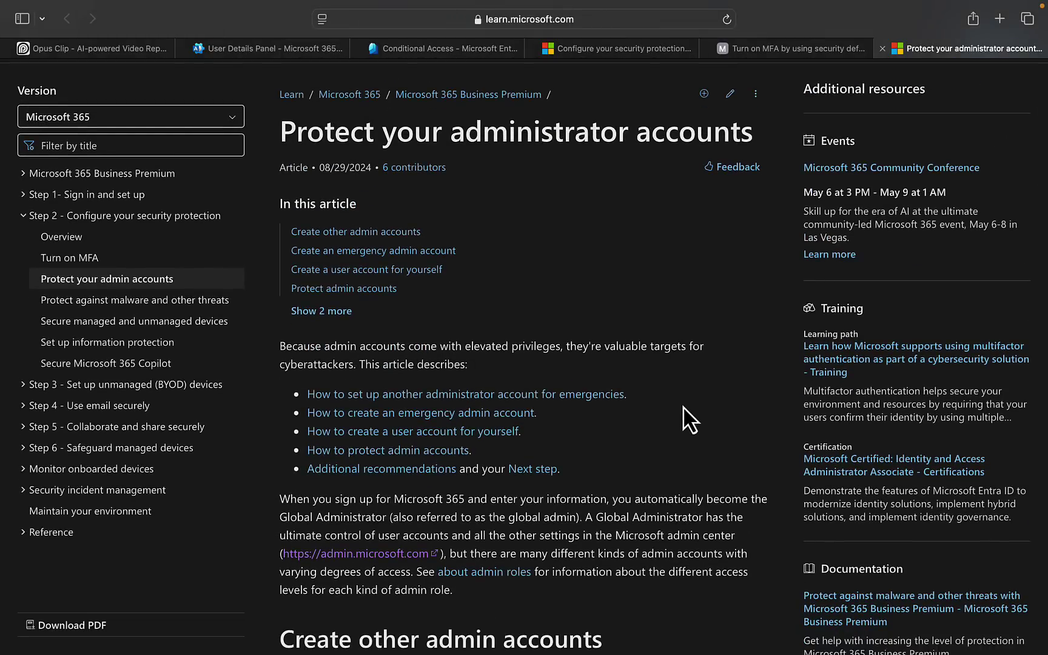
scroll(683, 406, "down", 5)
scroll(683, 406, "down", 2)
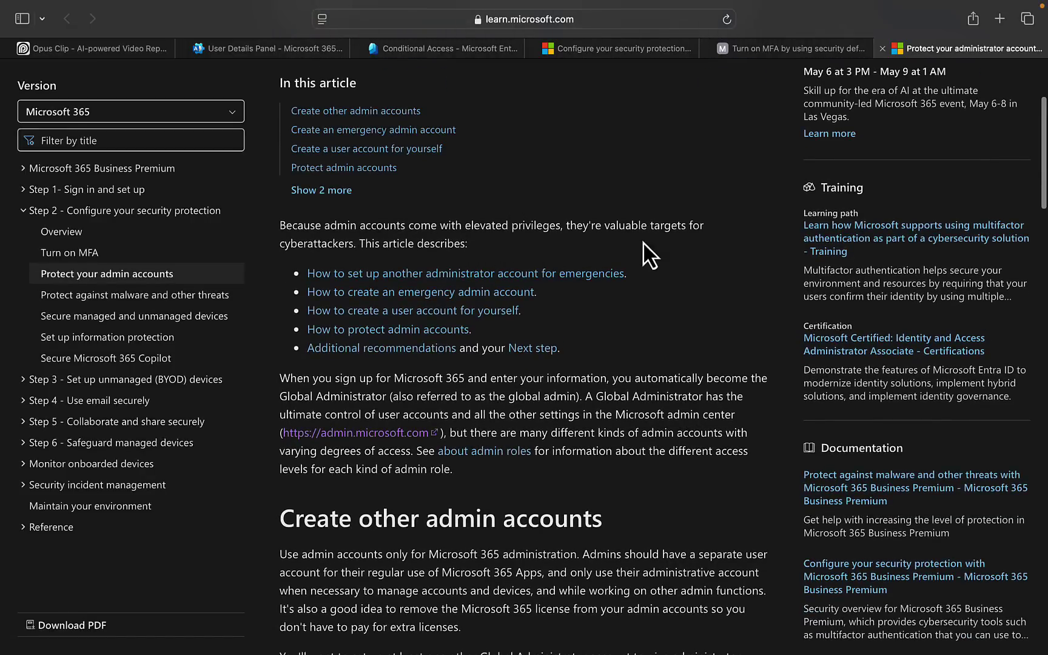
scroll(669, 296, "down", 5)
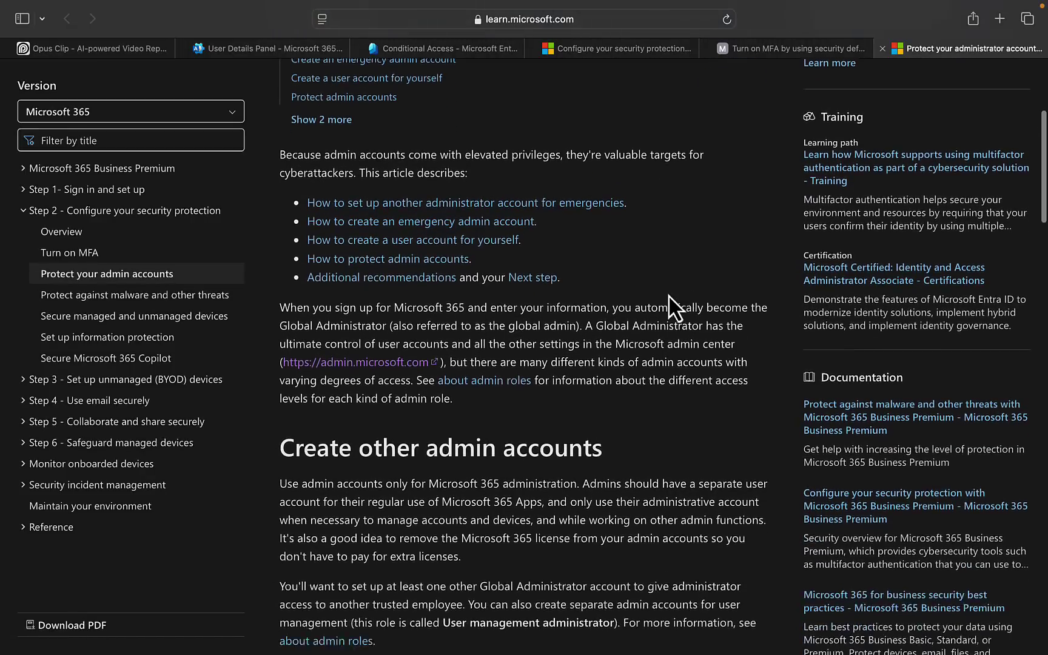
scroll(668, 295, "down", 3)
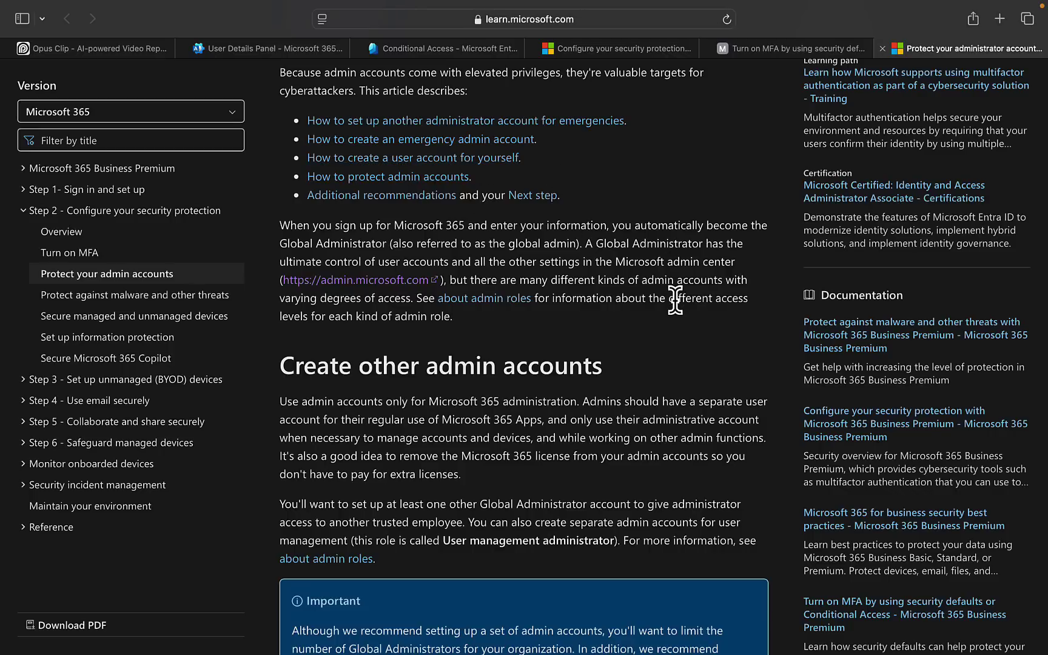
scroll(675, 300, "down", 1)
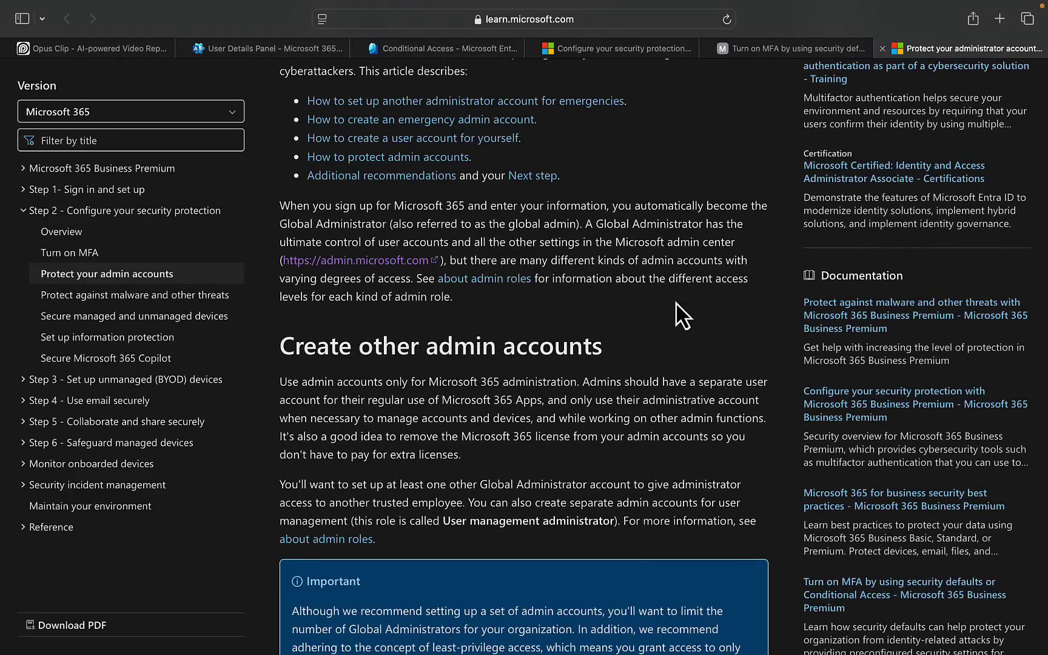
scroll(679, 310, "down", 10)
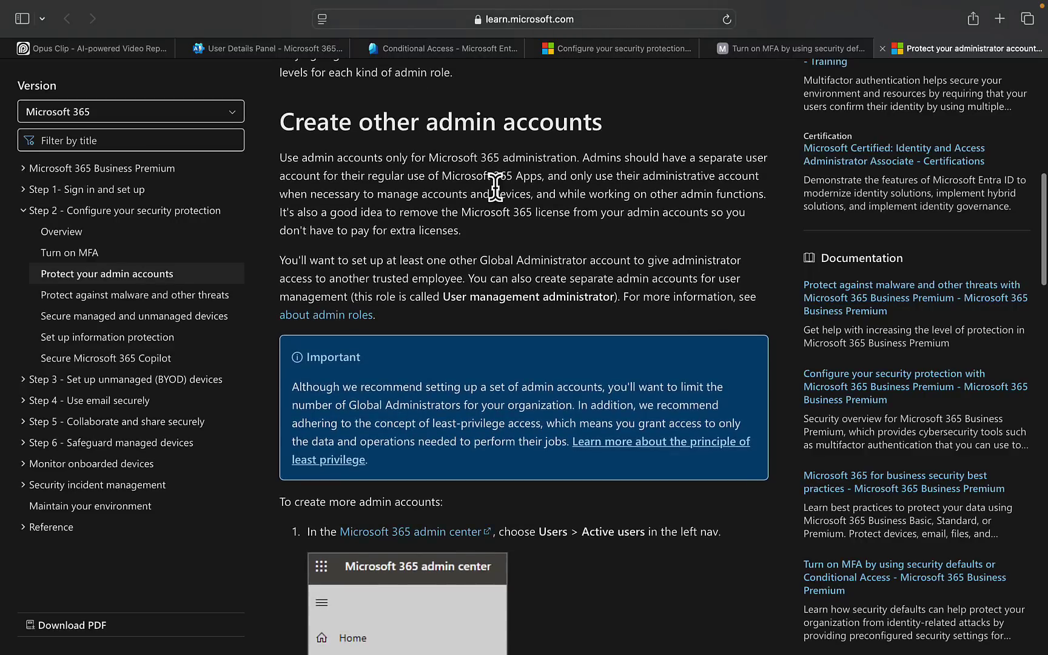
scroll(622, 216, "down", 5)
scroll(654, 433, "down", 6)
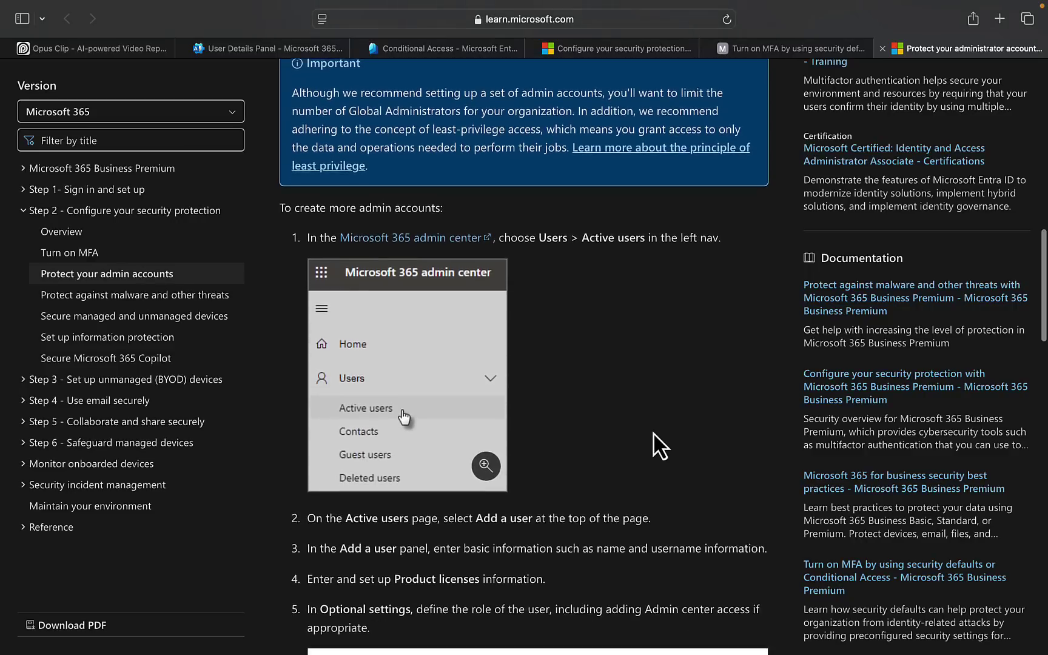
scroll(653, 433, "up", 12)
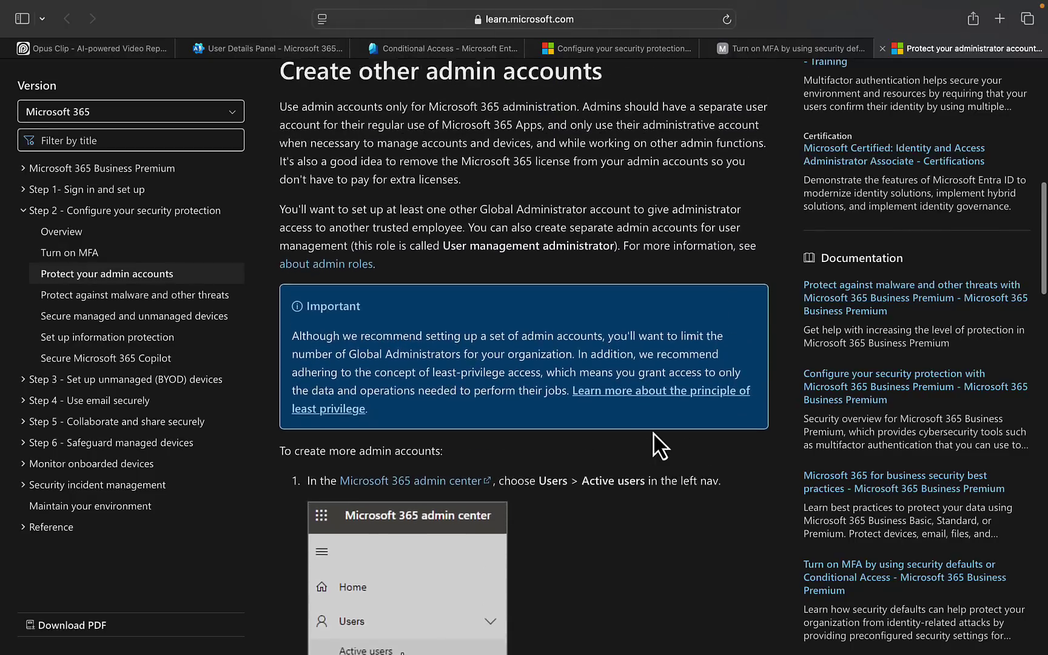
scroll(654, 433, "down", 20)
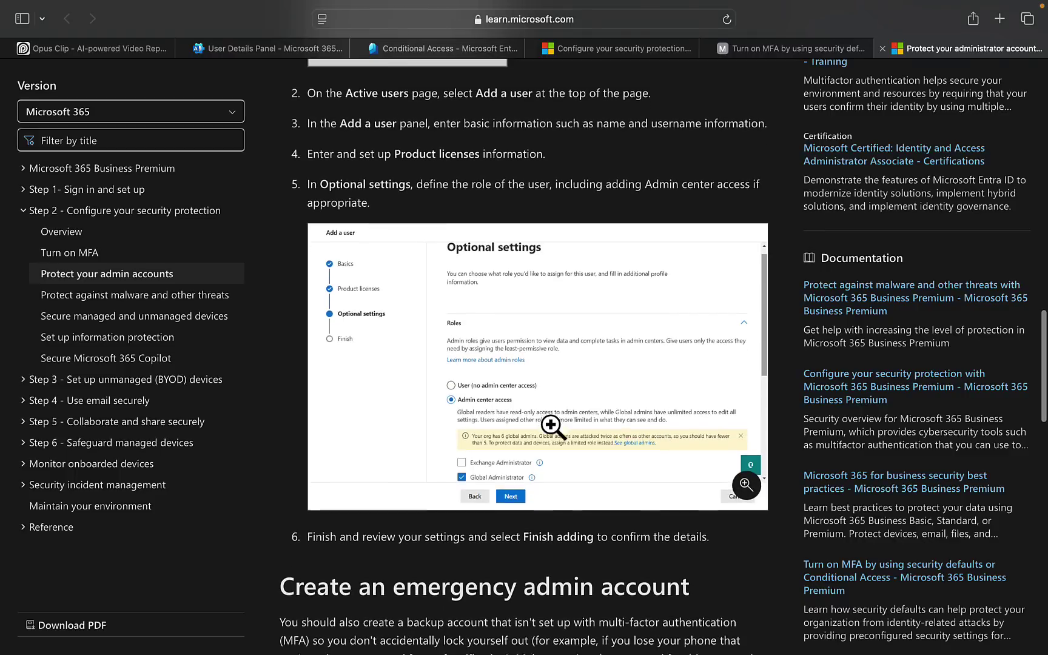
Read the article's guidance on creating an emergency admin account and a separate user account for yourself
scroll(555, 426, "down", 4)
scroll(592, 402, "down", 6)
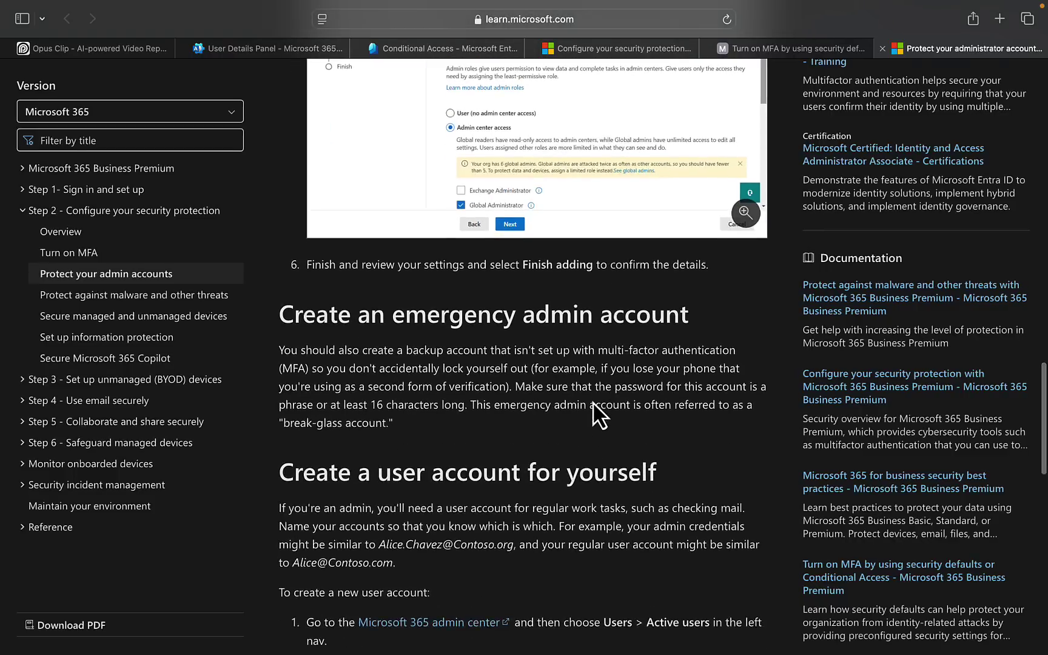
scroll(598, 416, "down", 5)
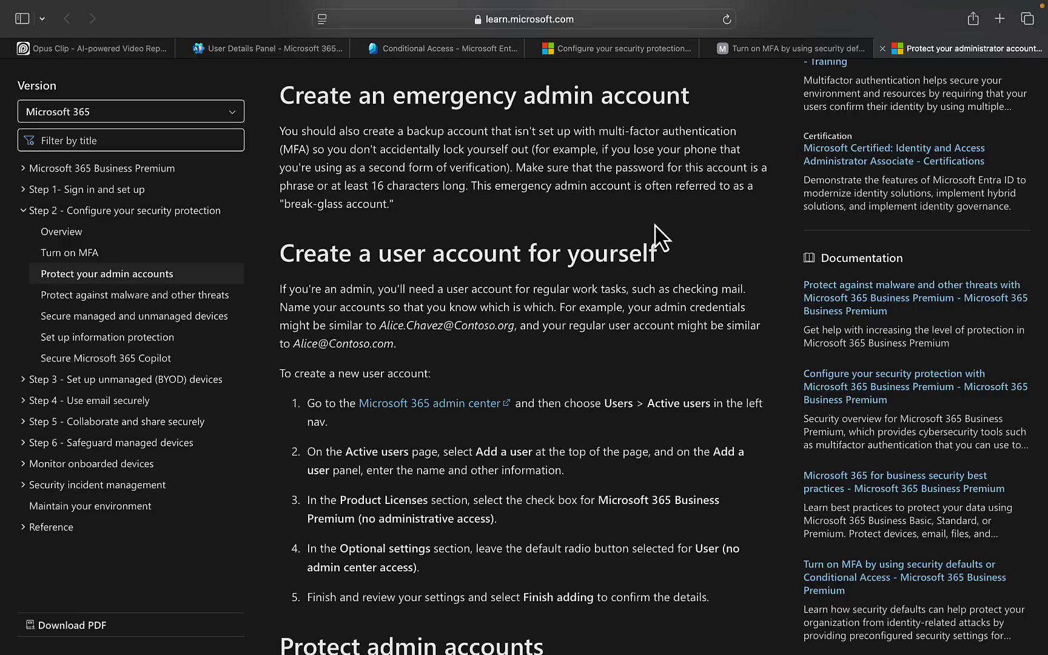
scroll(707, 253, "down", 4)
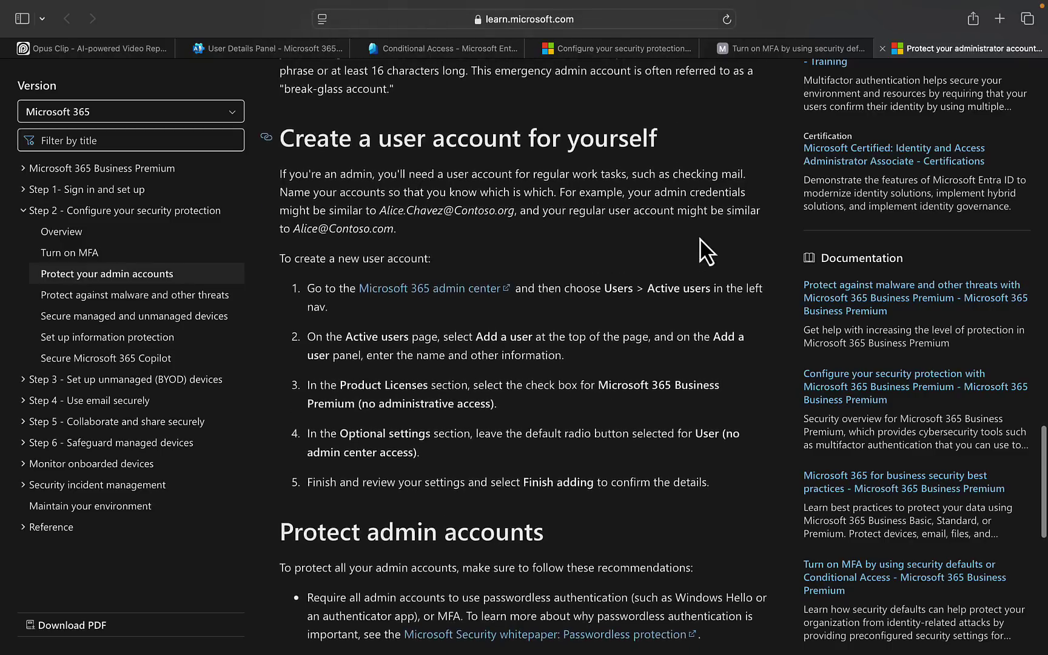
scroll(597, 321, "down", 8)
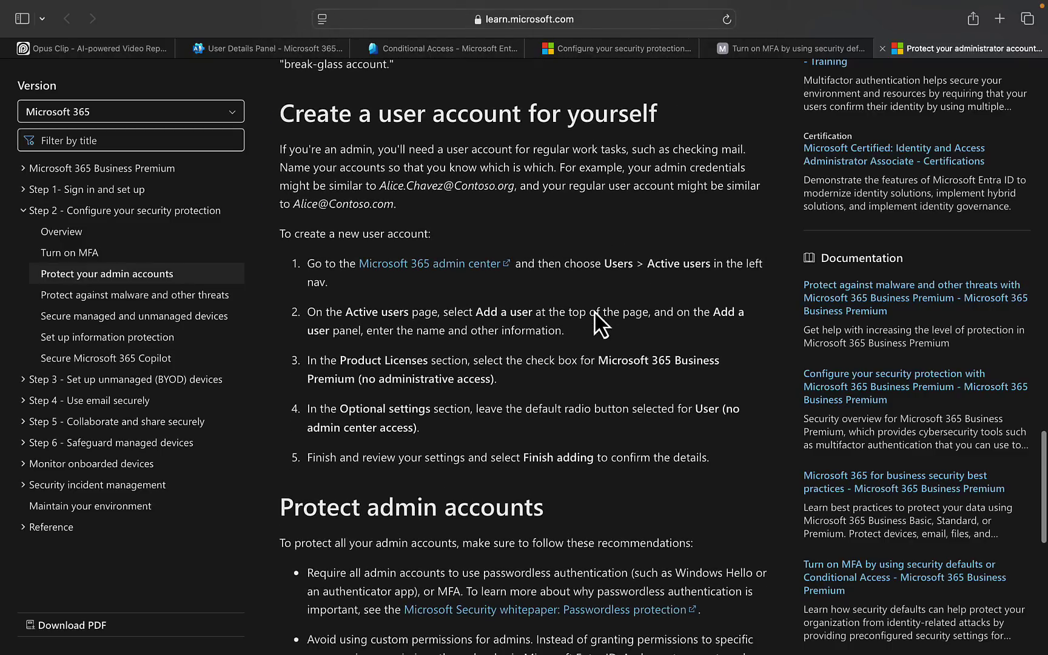
Review the "Protect admin accounts" and additional recommendations, and switch back to the Conditional Access policies in the Microsoft Entra admin center
scroll(598, 322, "down", 5)
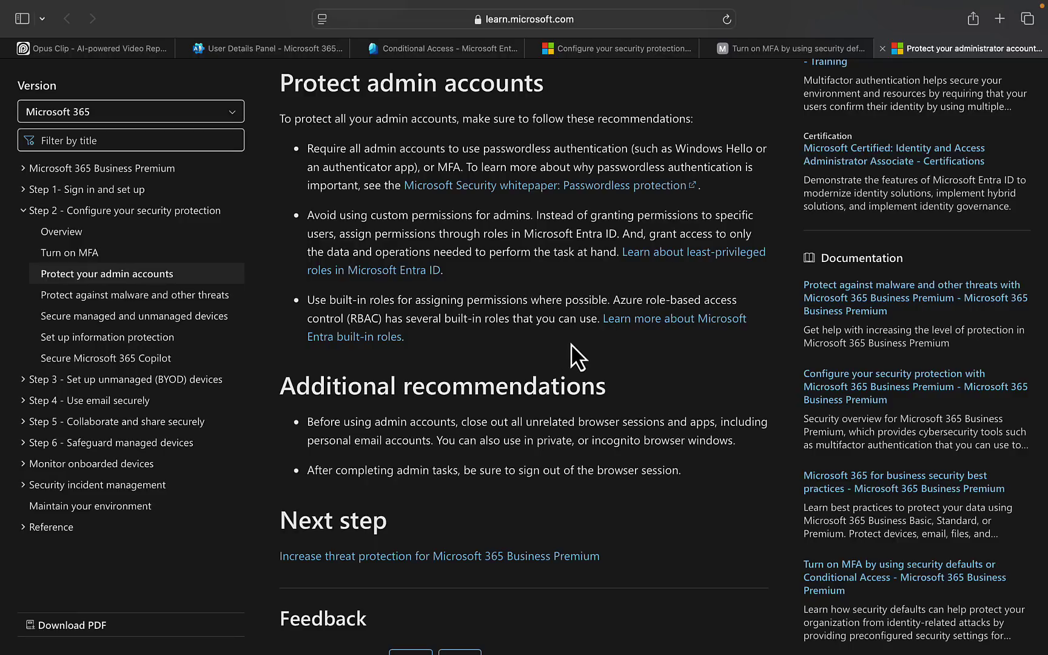
scroll(520, 362, "down", 3)
scroll(520, 362, "up", 4)
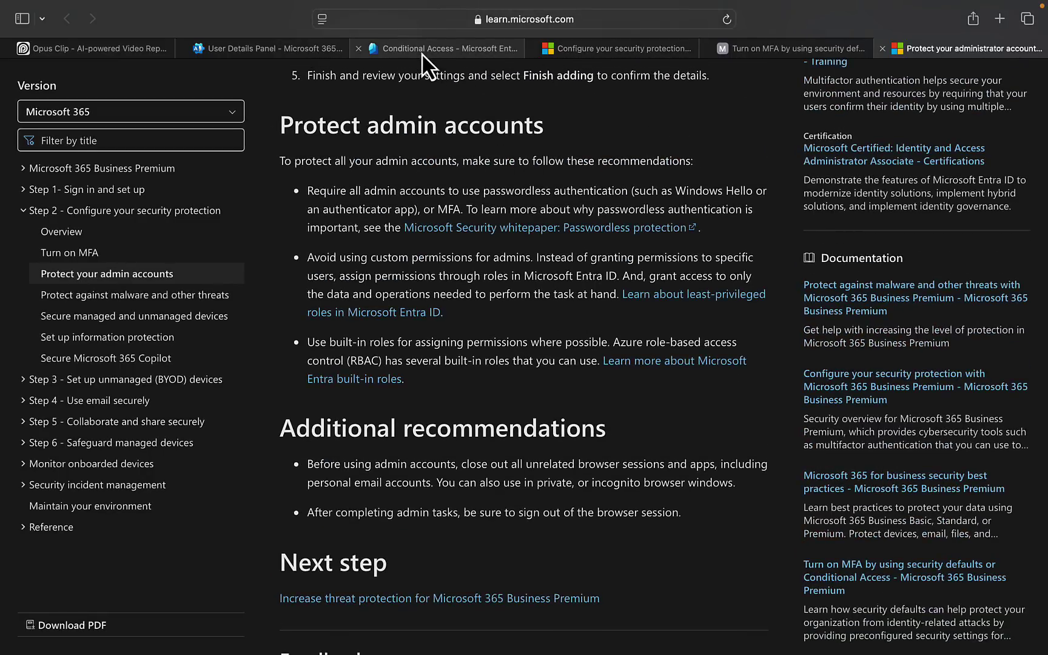
mouse_move(412, 61)
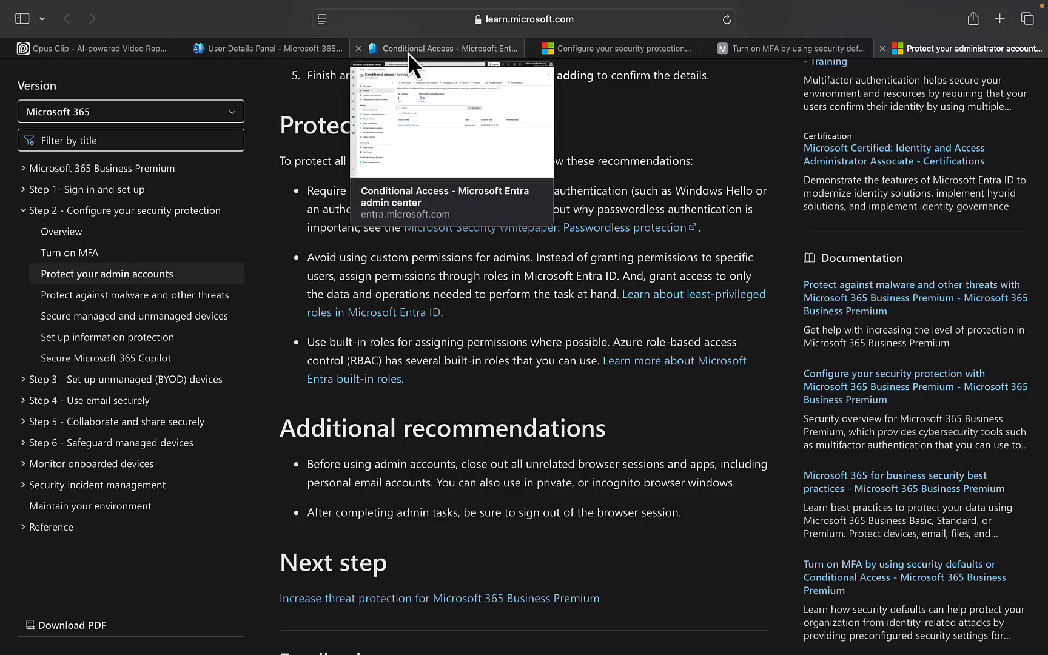
left_click(407, 52)
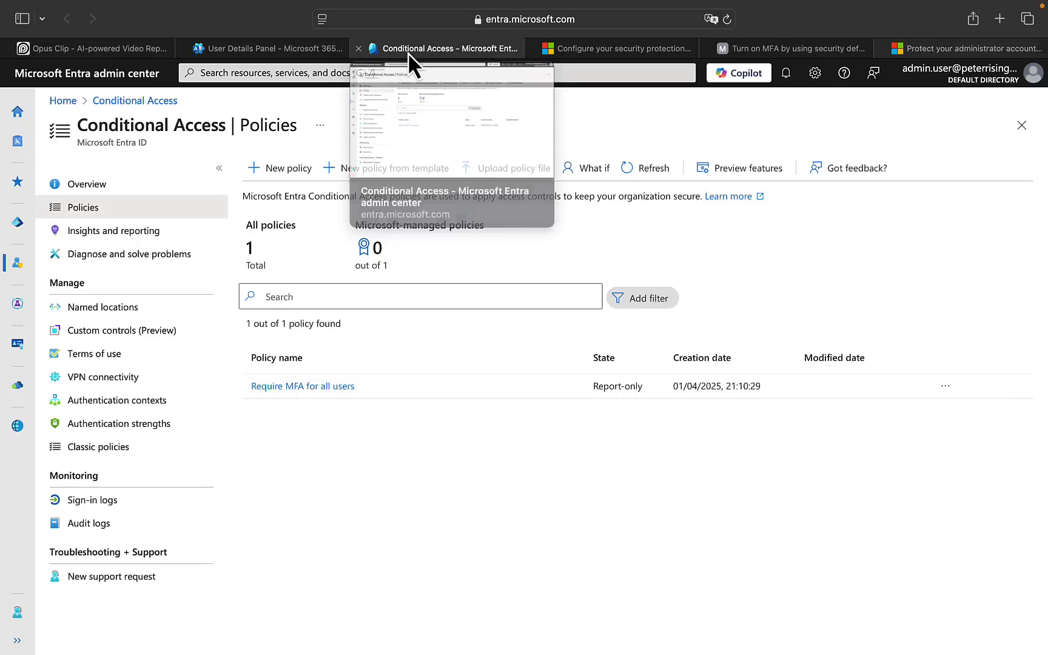